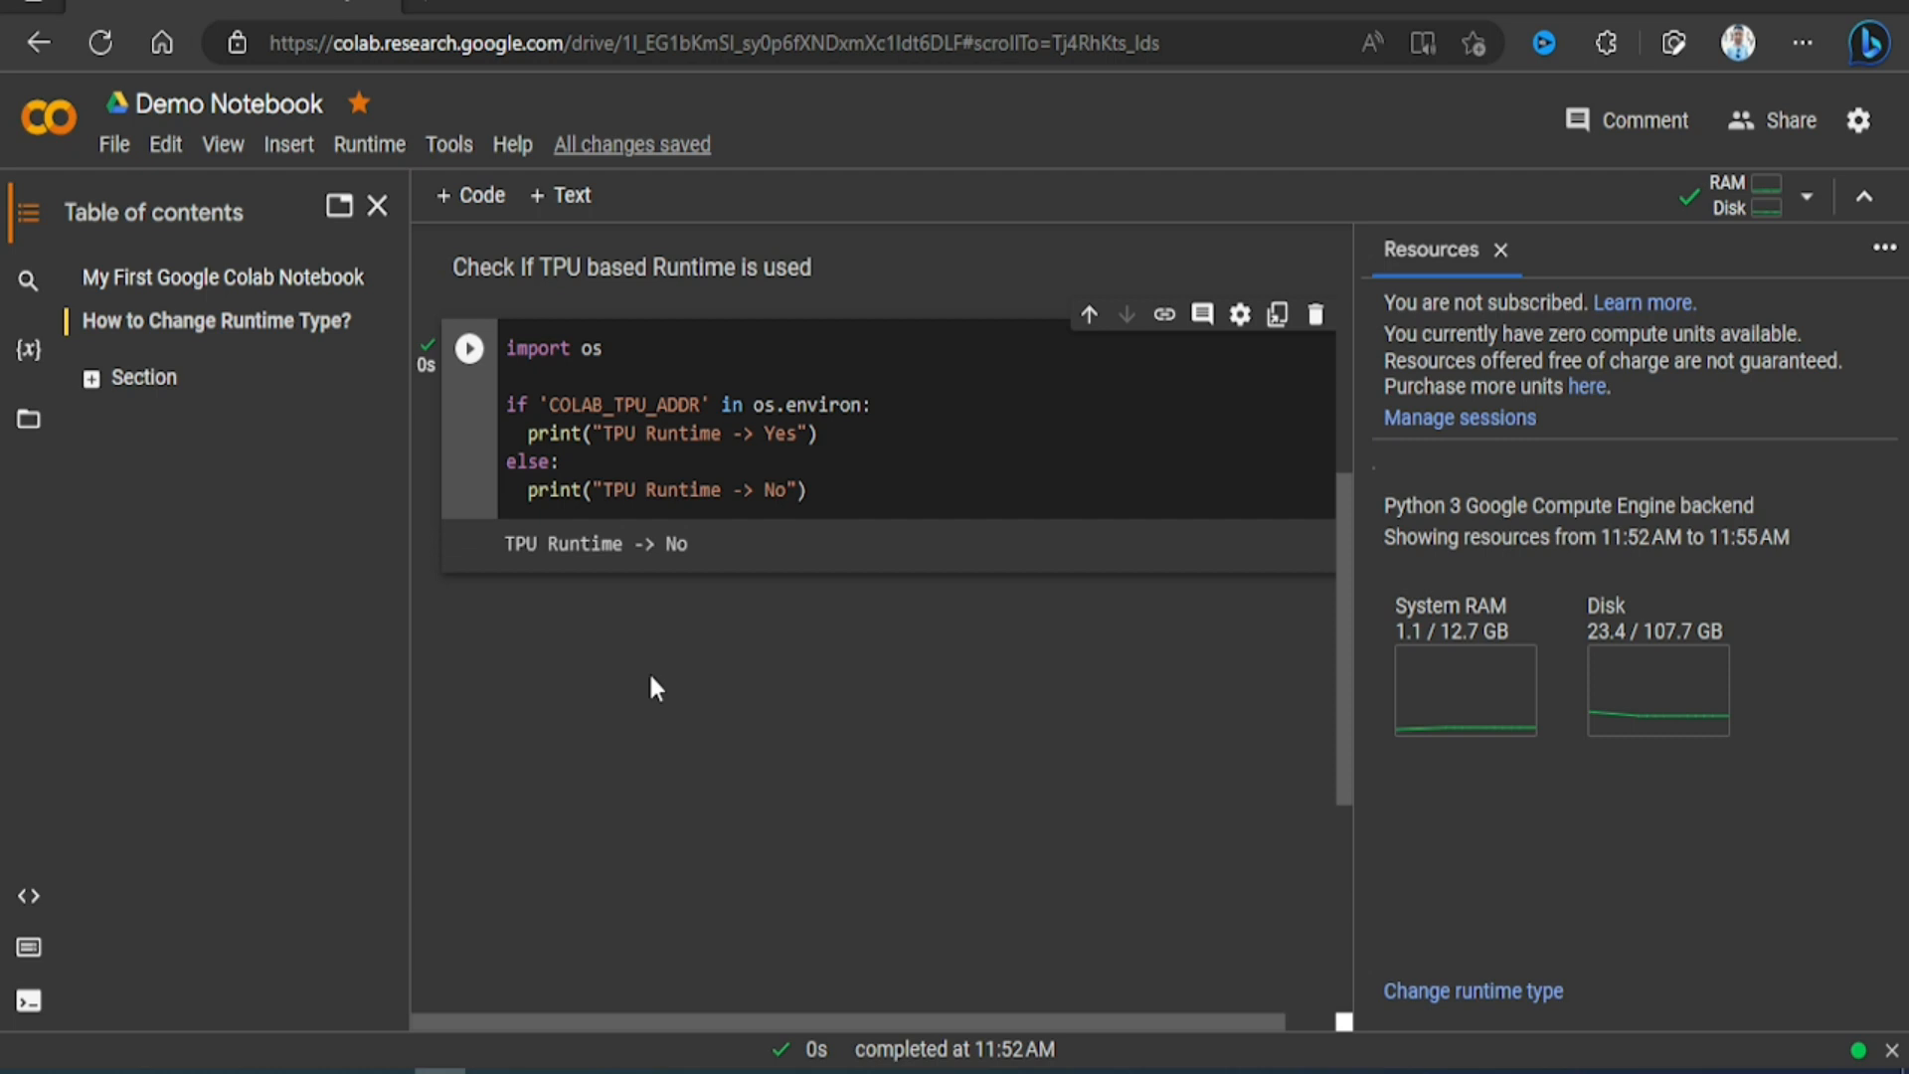
pyautogui.scroll(3, 649, 669)
# - Collapse the 'How to Change Runtime Type?' section to hide its cells
pyautogui.click(427, 290)
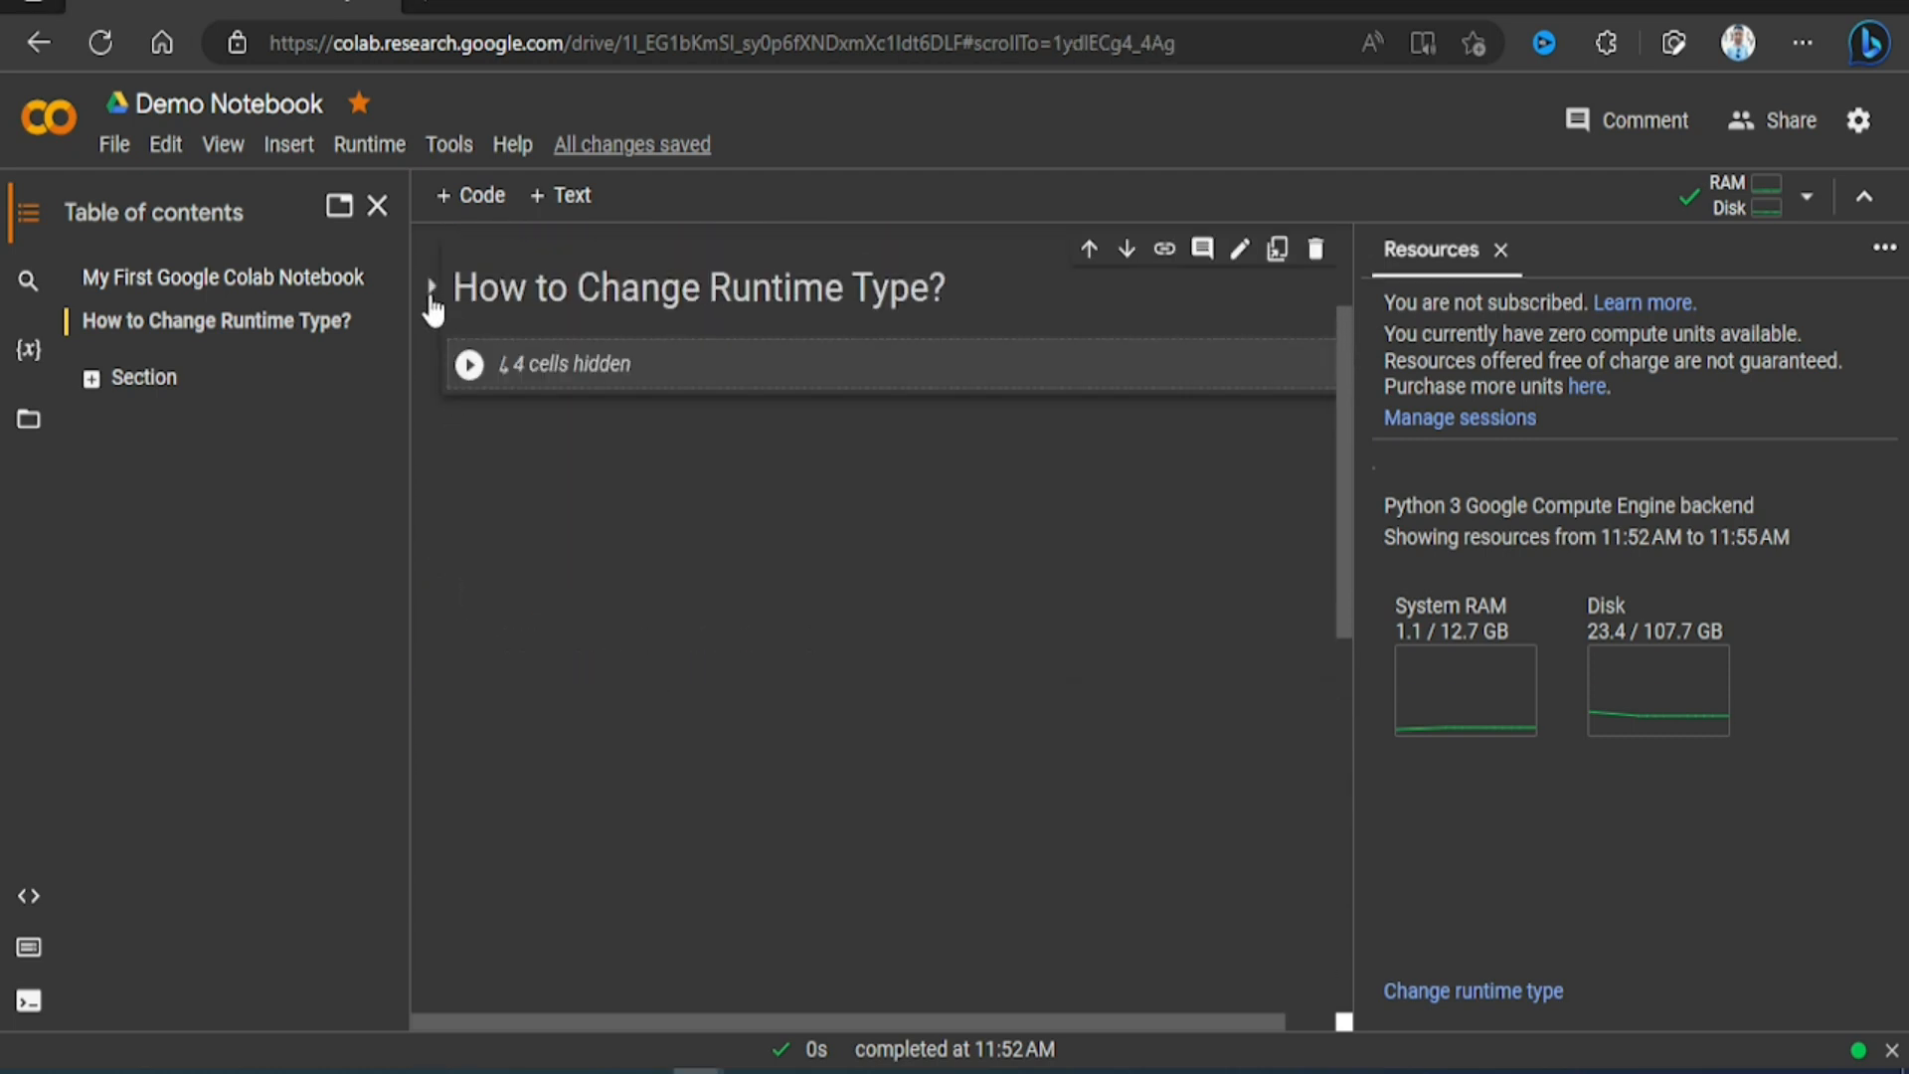
# - Insert a section header cell below and select its 'New Section' placeholder title for replacement
pyautogui.click(288, 149)
pyautogui.click(328, 277)
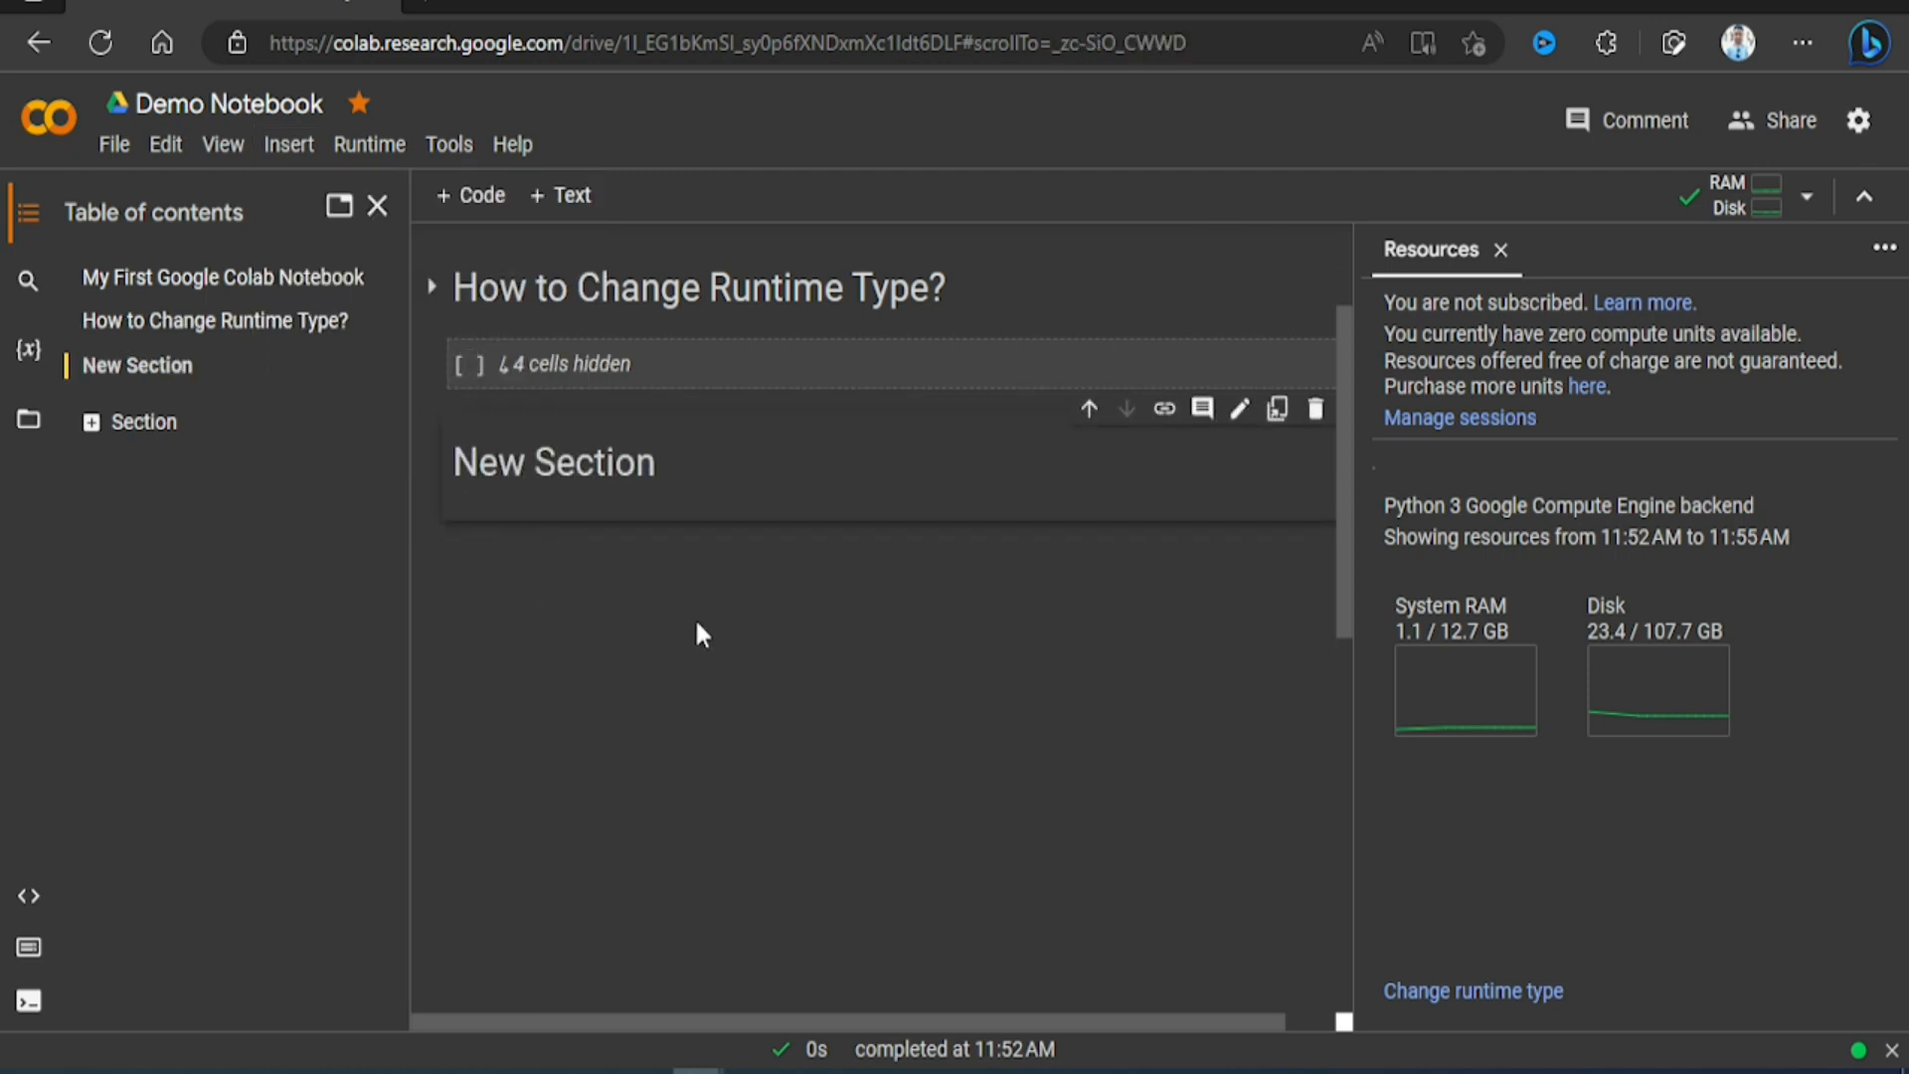
pyautogui.doubleClick(645, 475)
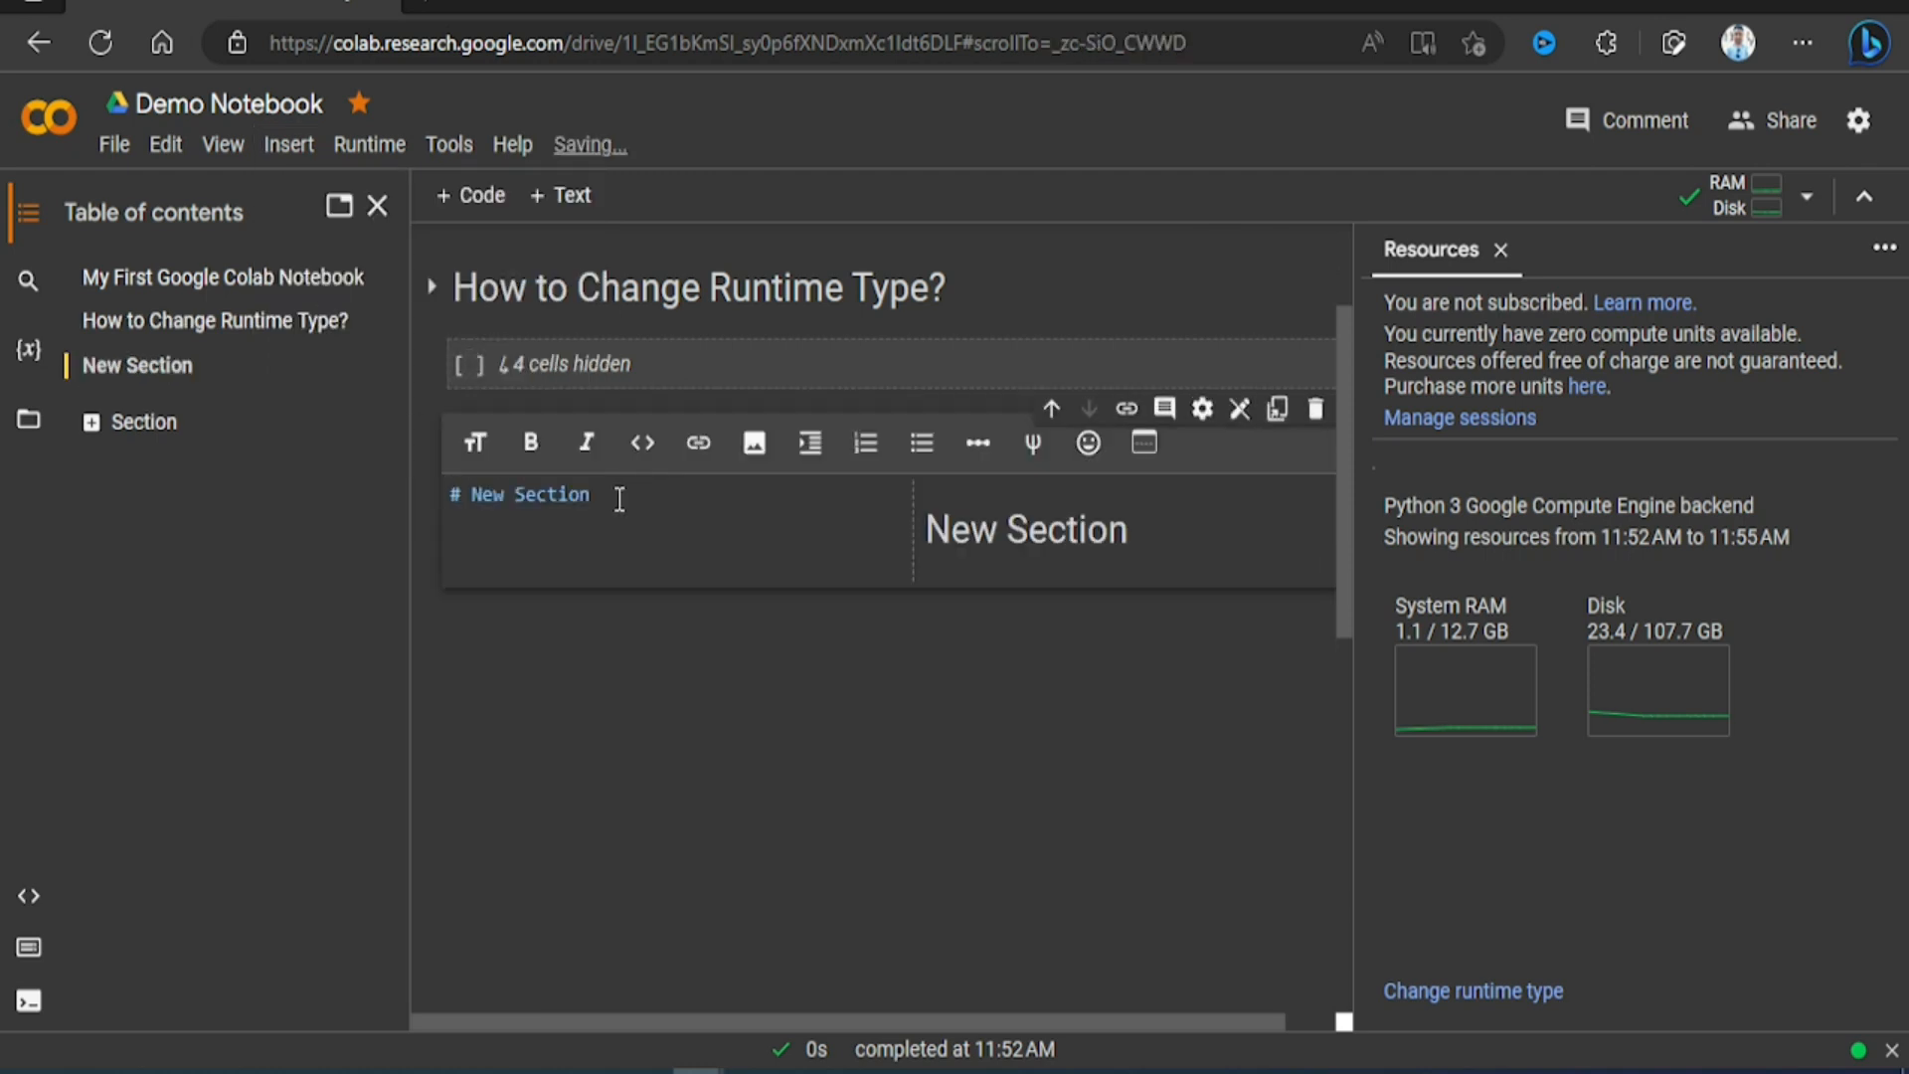
pyautogui.moveTo(616, 492); pyautogui.dragTo(472, 495)
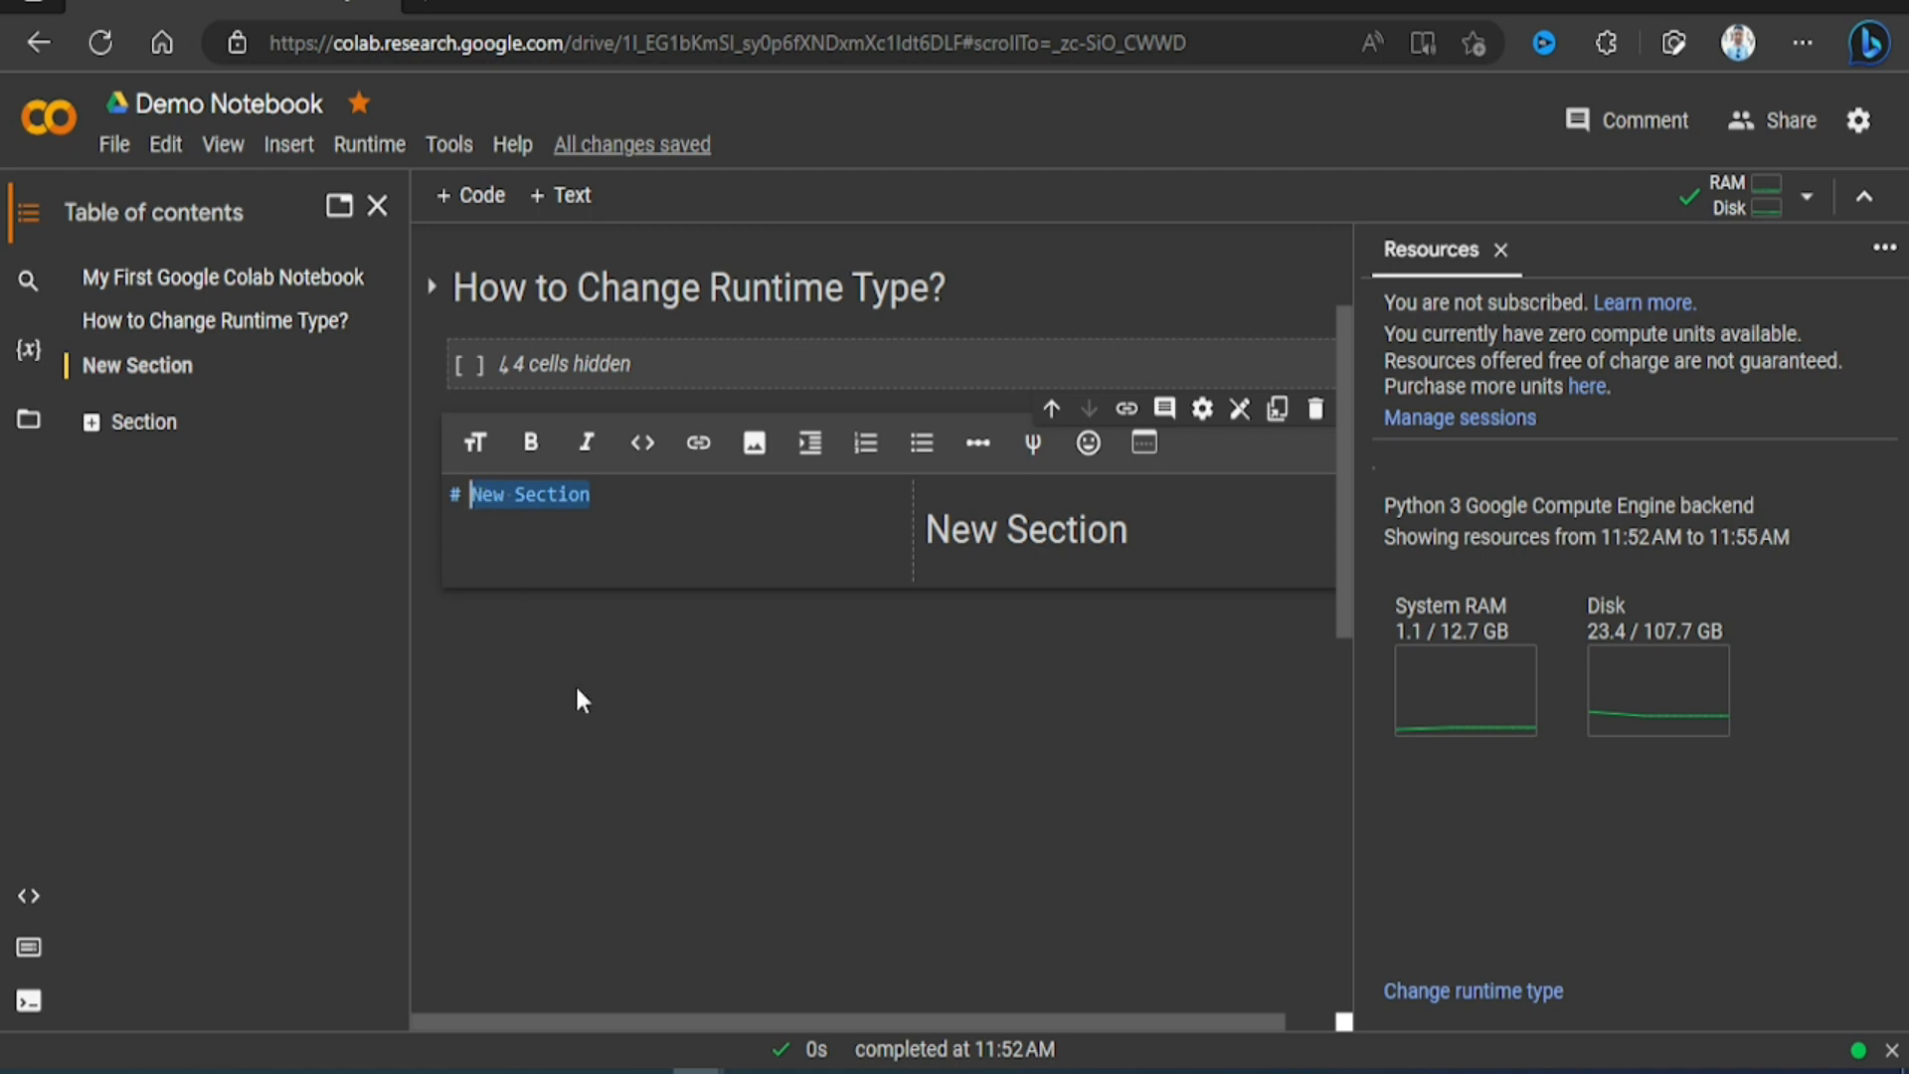
pyautogui.write('Installing')
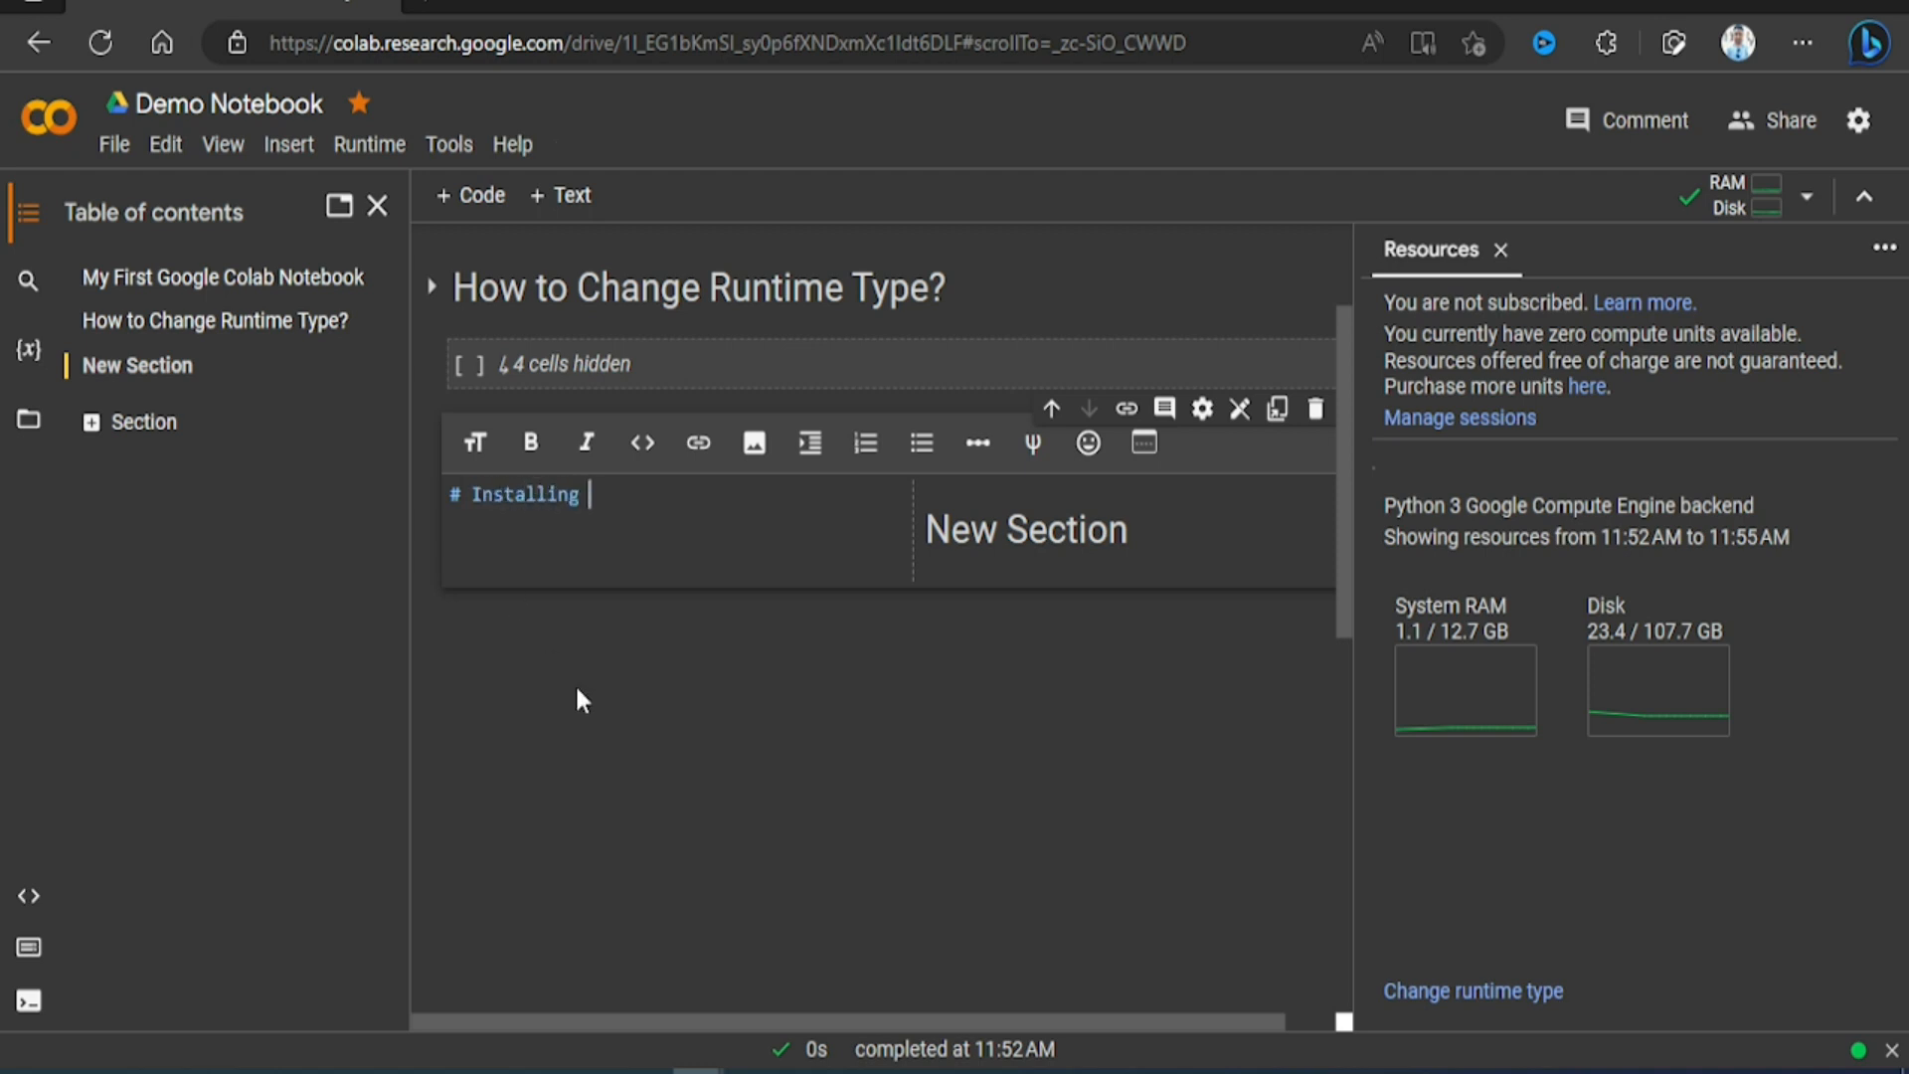
pyautogui.write(' Python ')
pyautogui.write('Packages i')
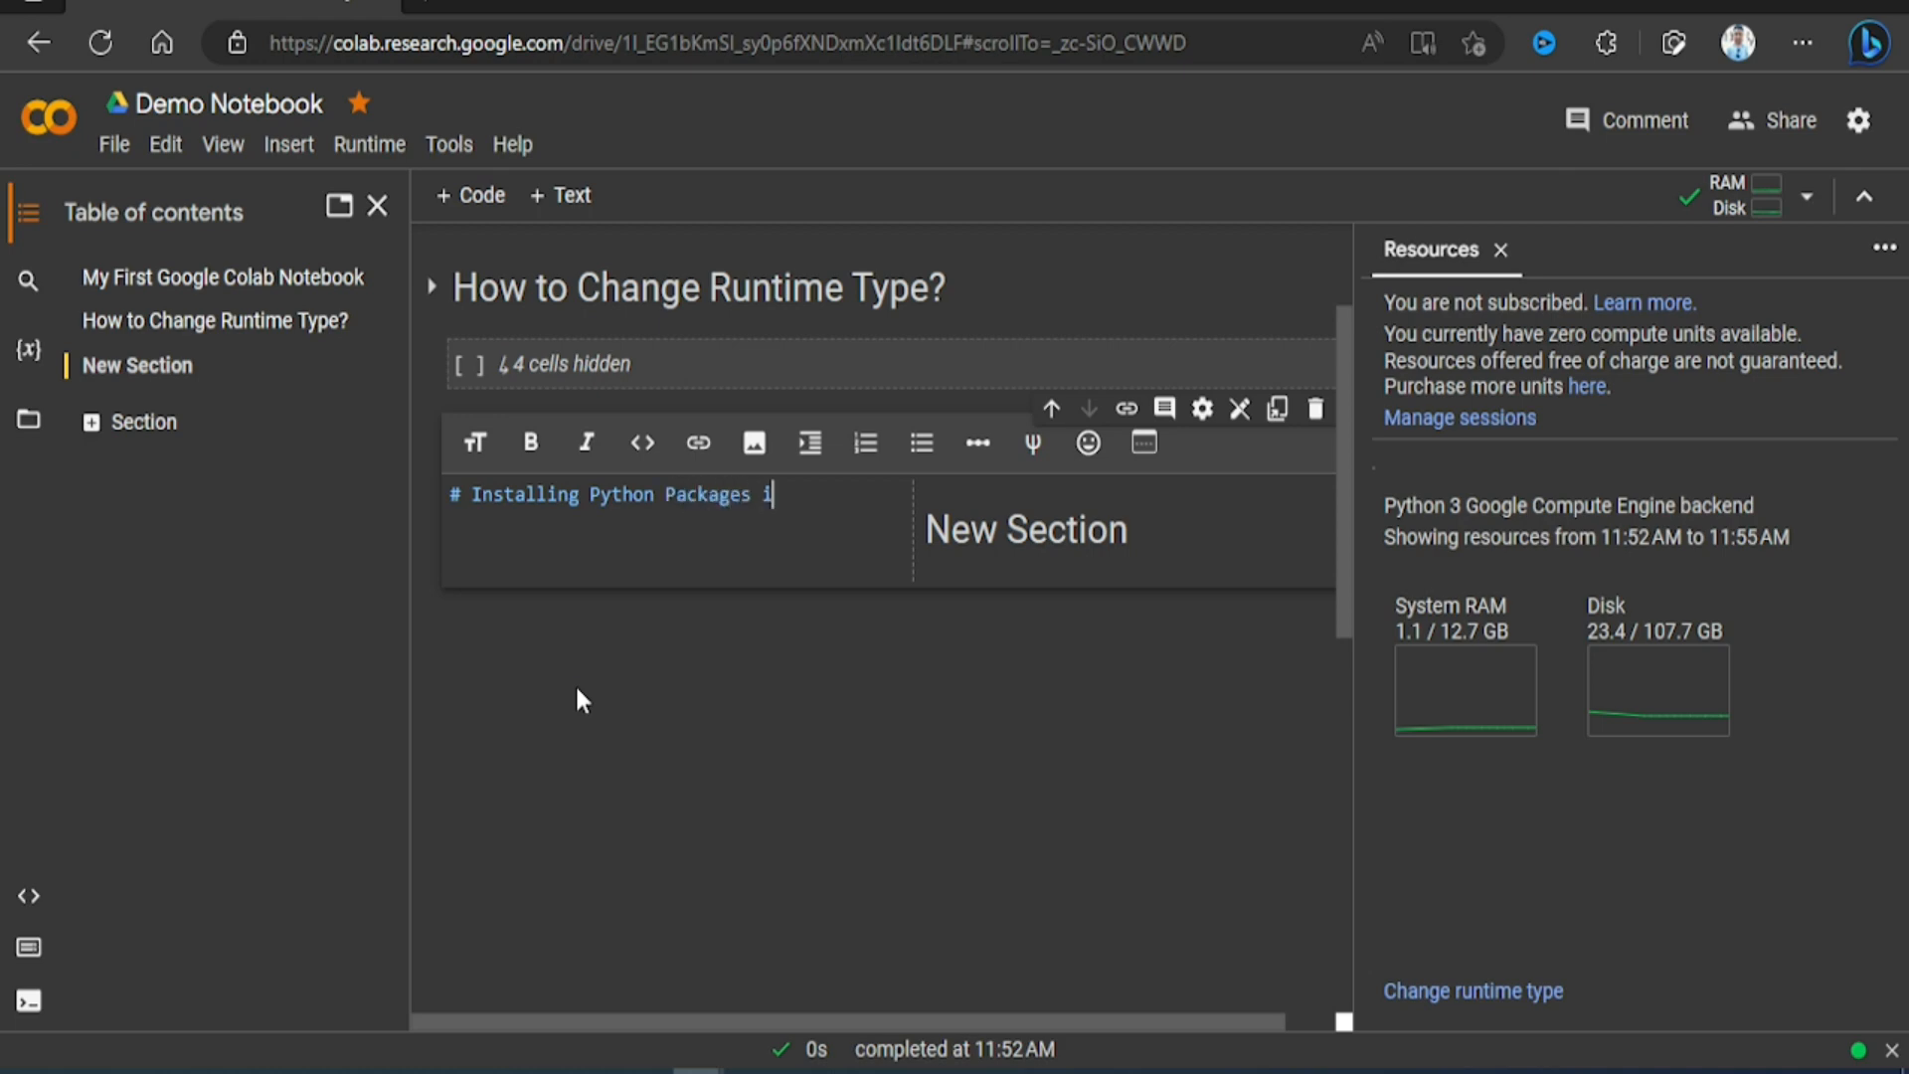
pyautogui.write('n Goog')
pyautogui.write('le Colab')
pyautogui.write(' - J')
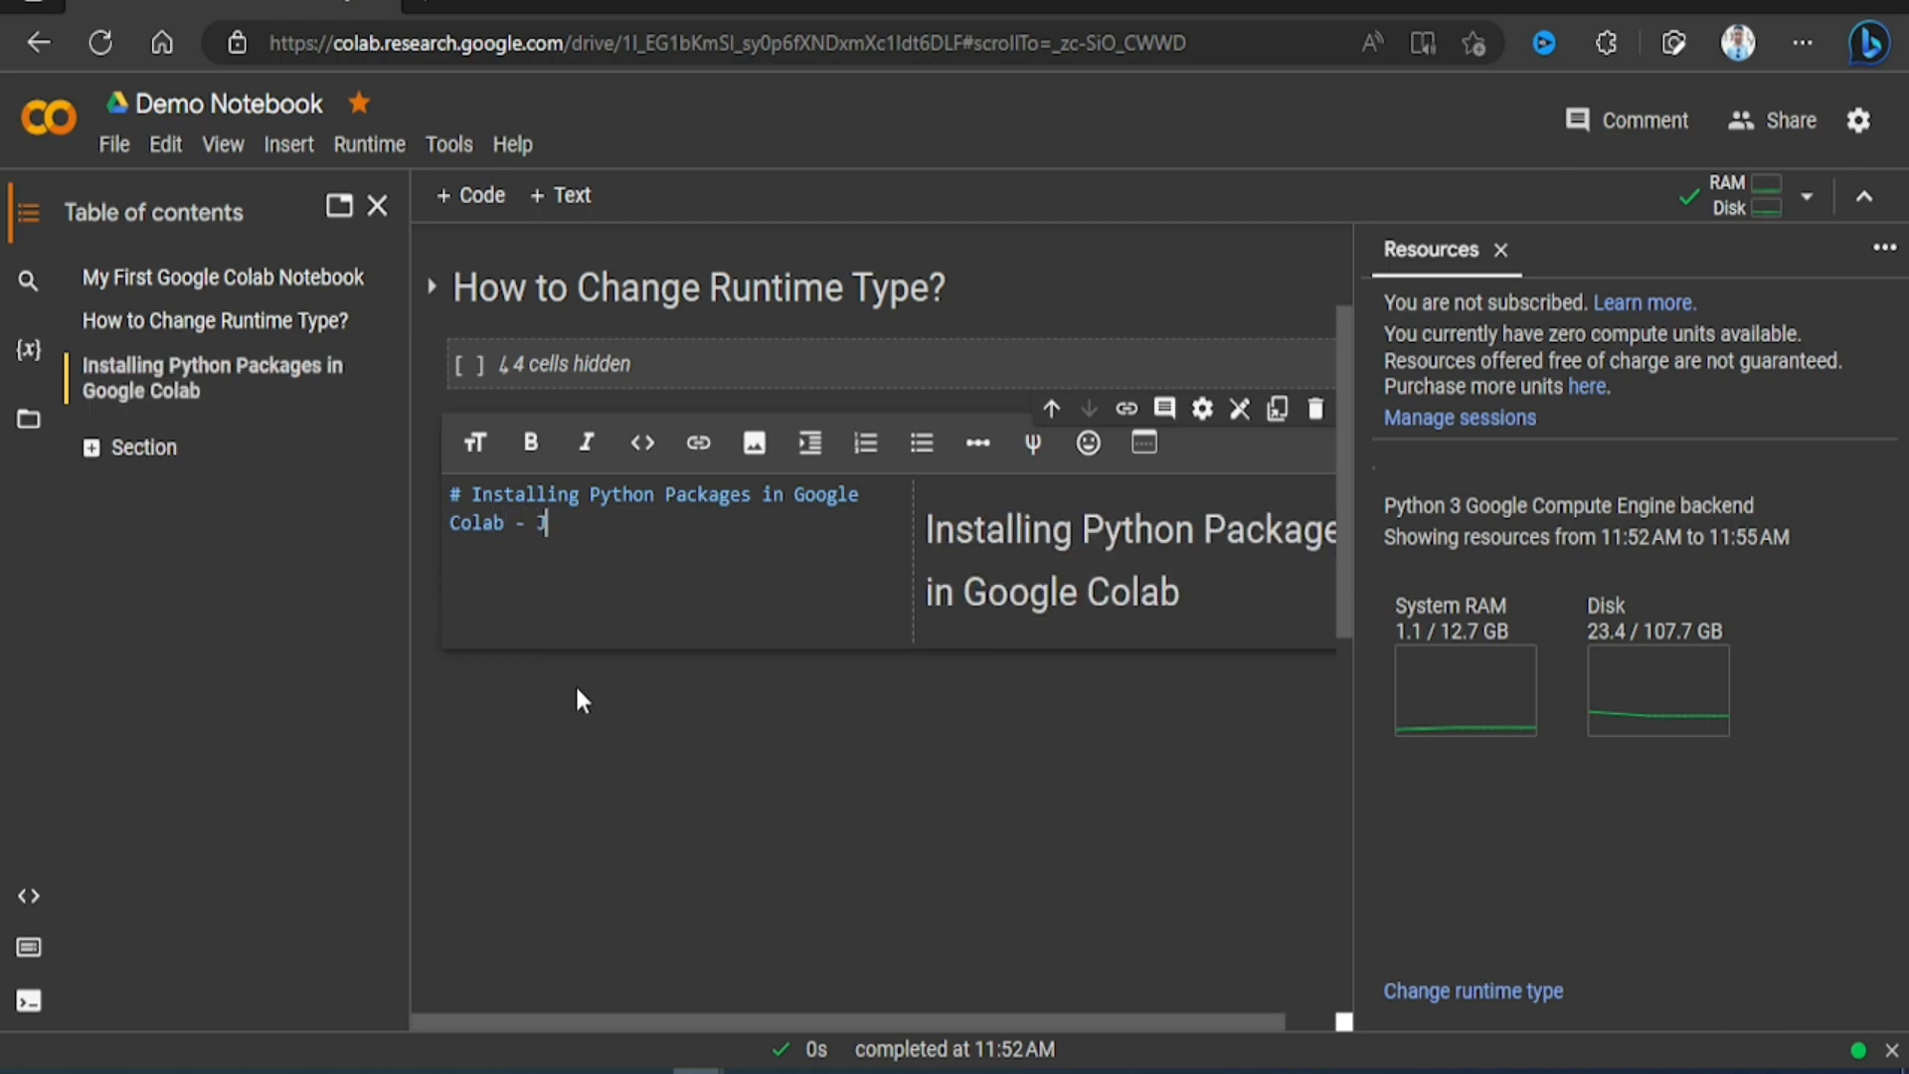
pyautogui.write('upyter note')
pyautogui.write('book')
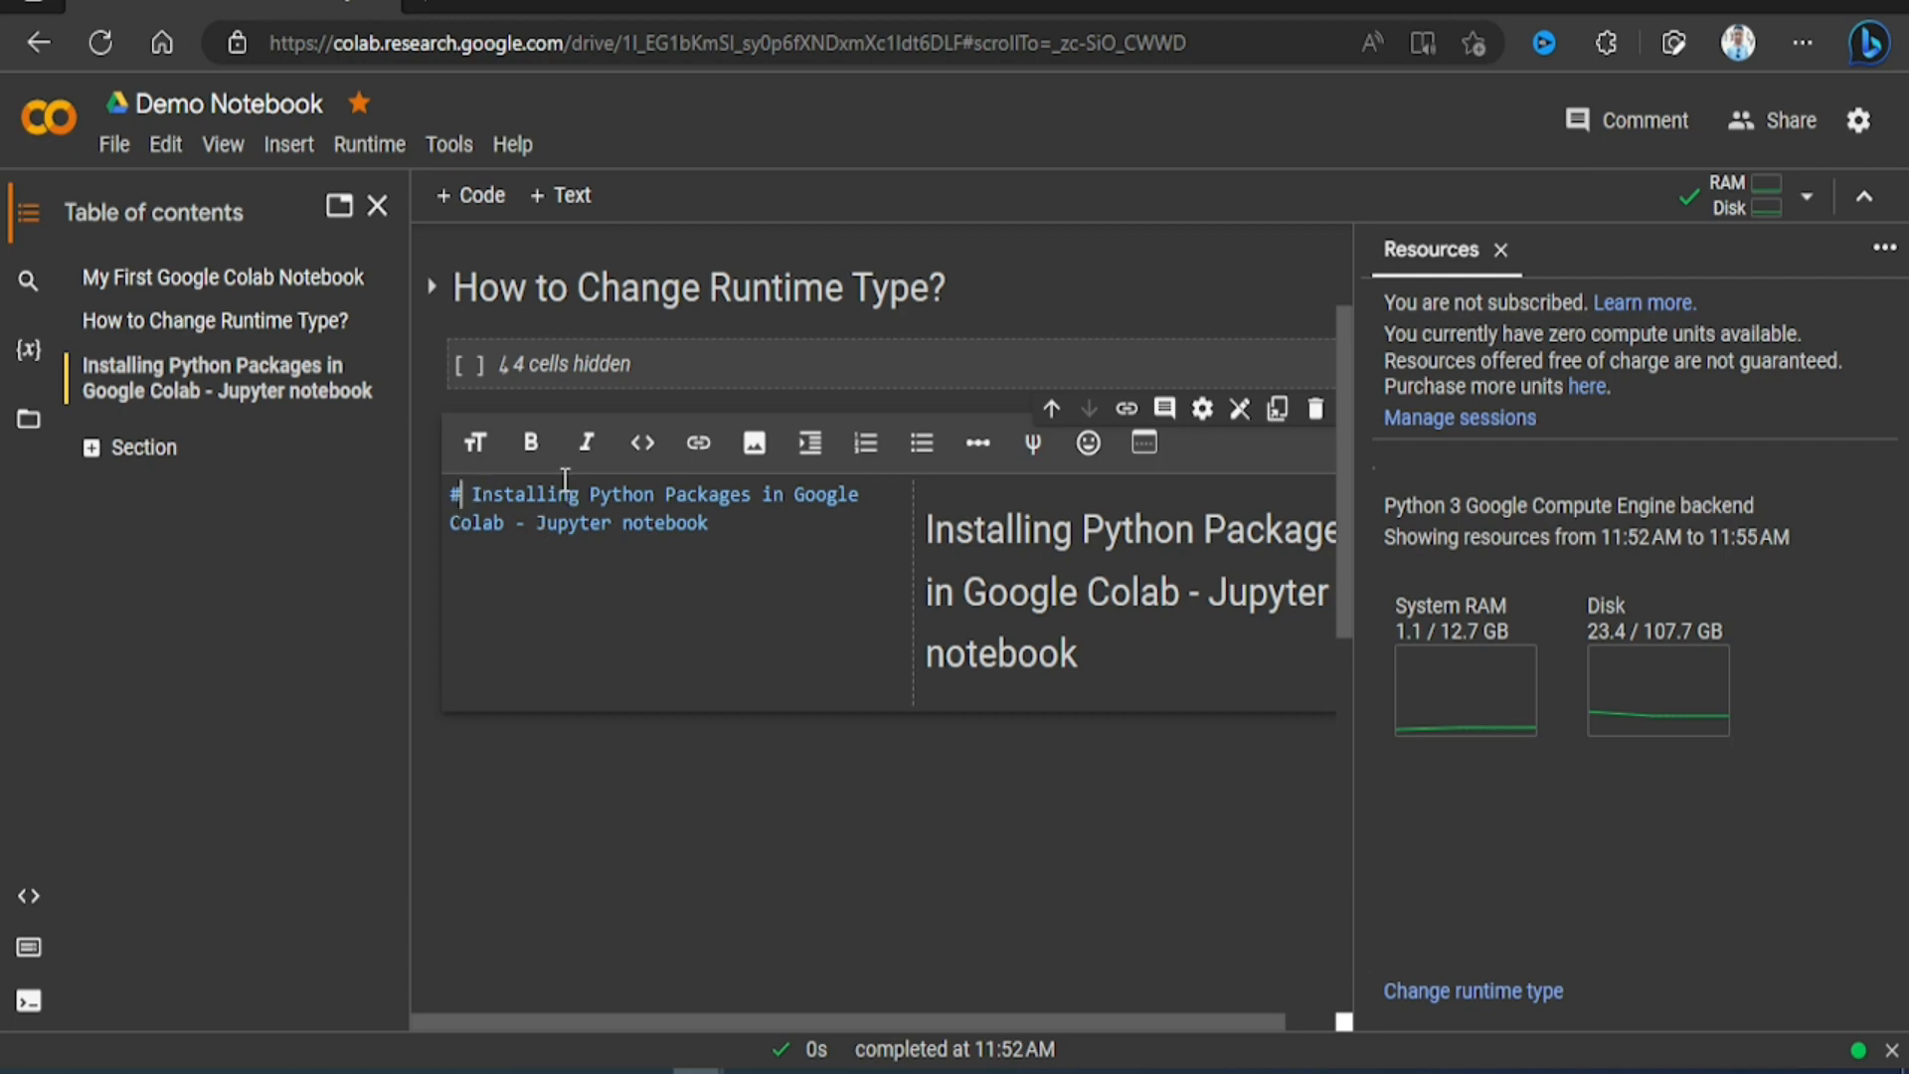
pyautogui.write('##')
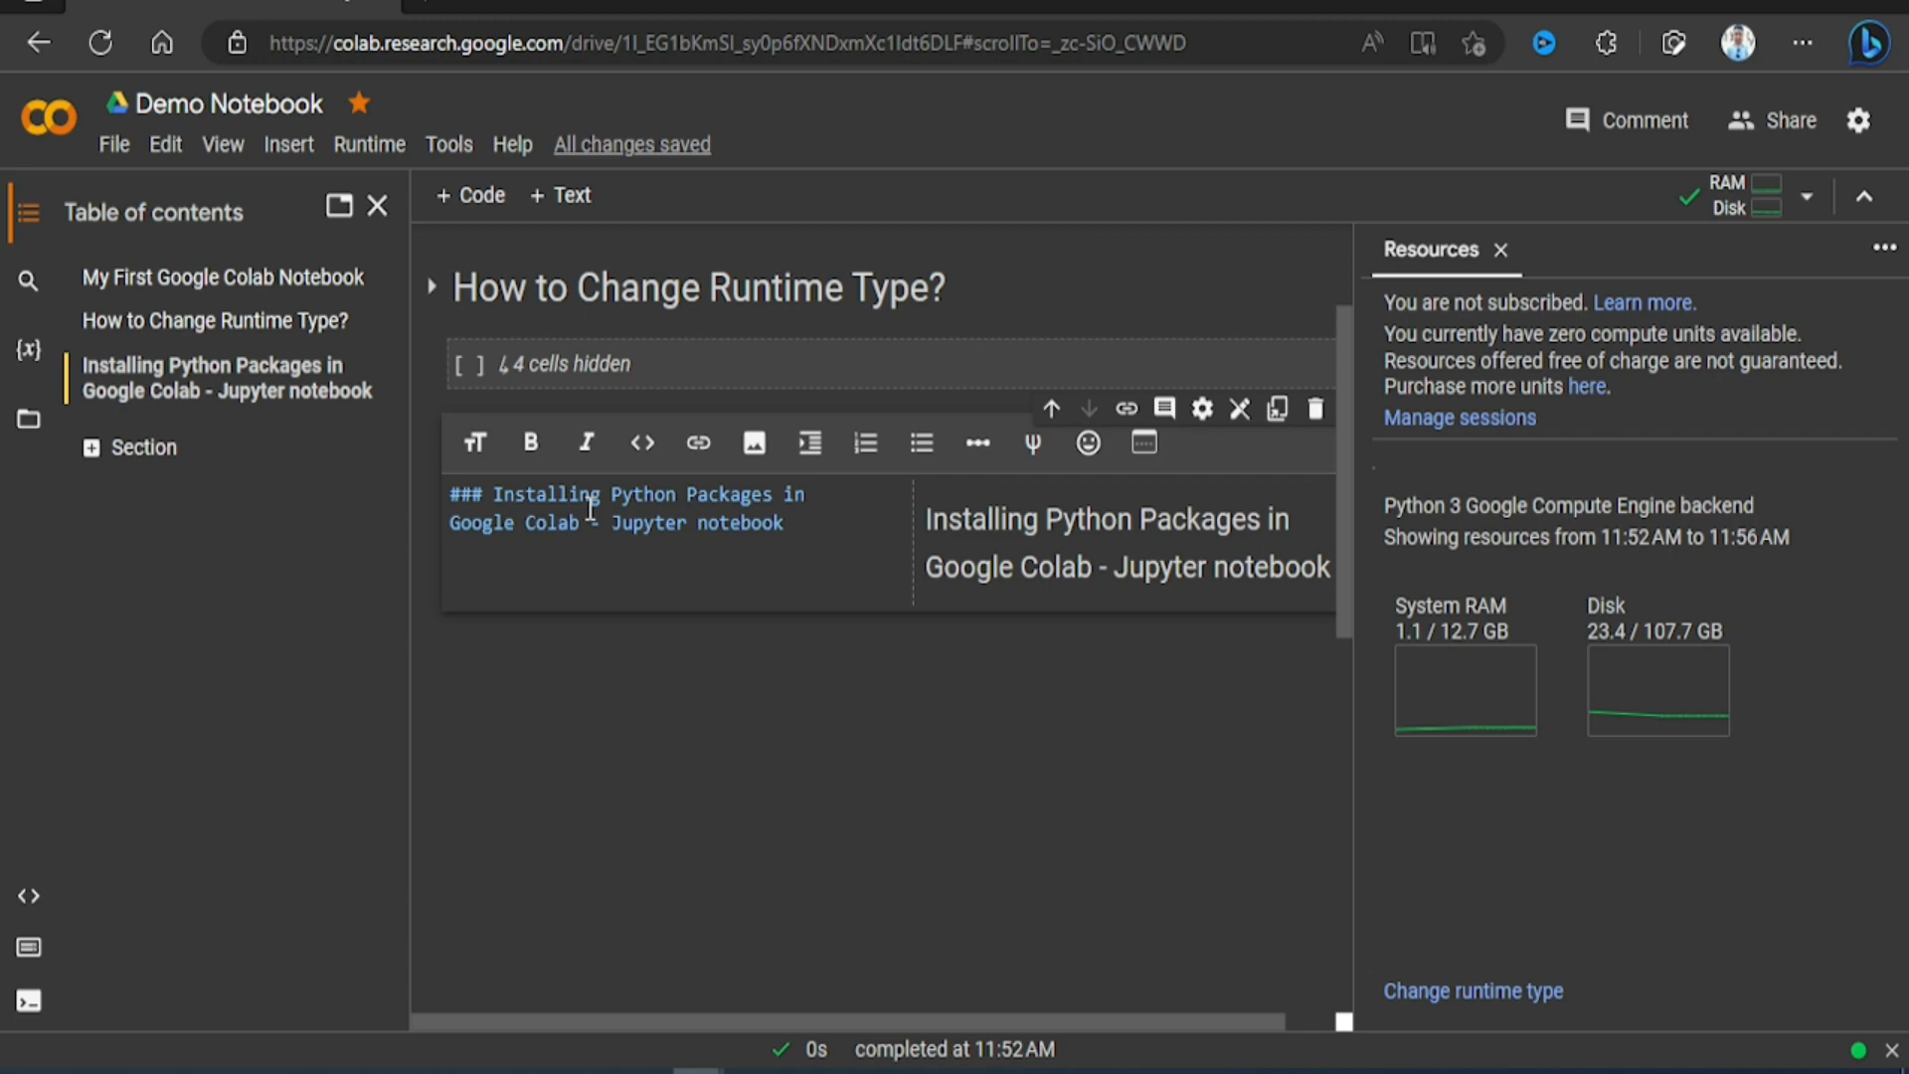
# - Edit the heading markdown so the title uses ### instead of #
pyautogui.click(484, 498)
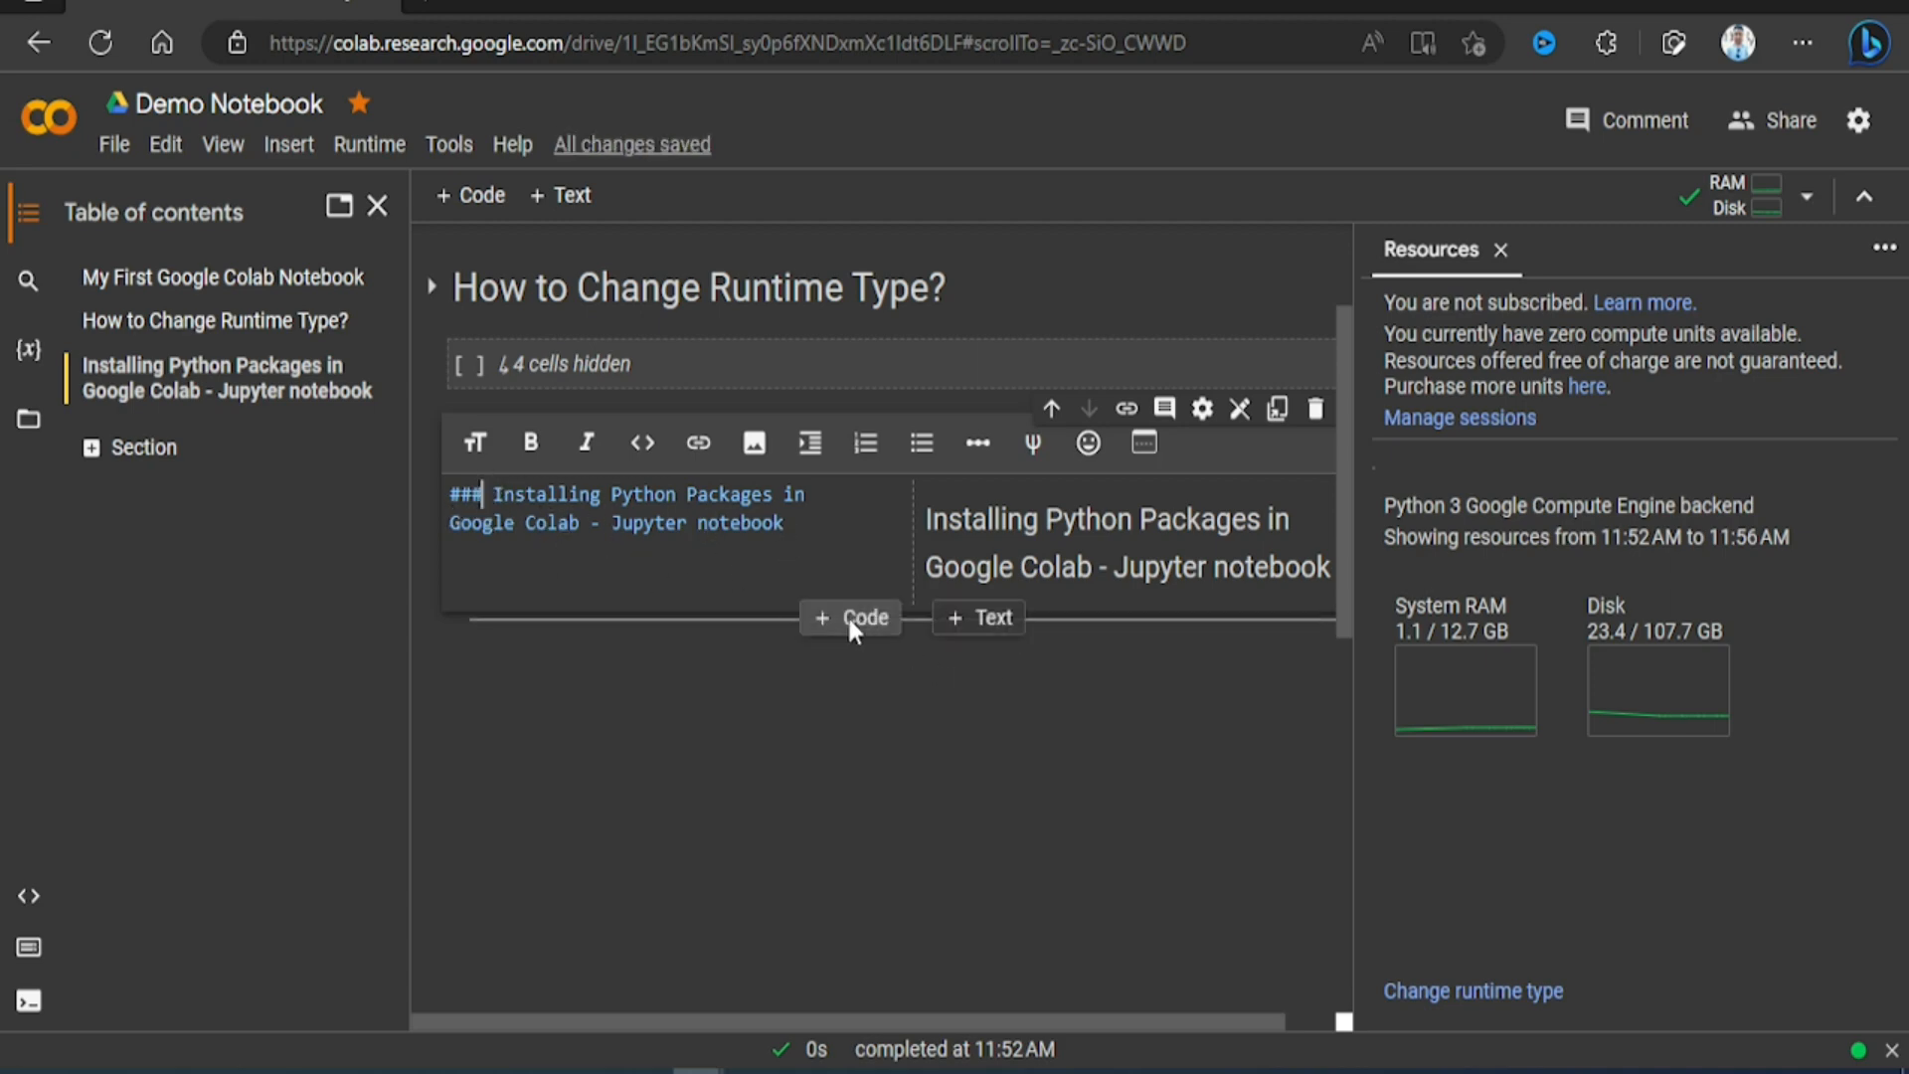
# - Add a code cell under the heading and run !pip install pandas
pyautogui.click(848, 620)
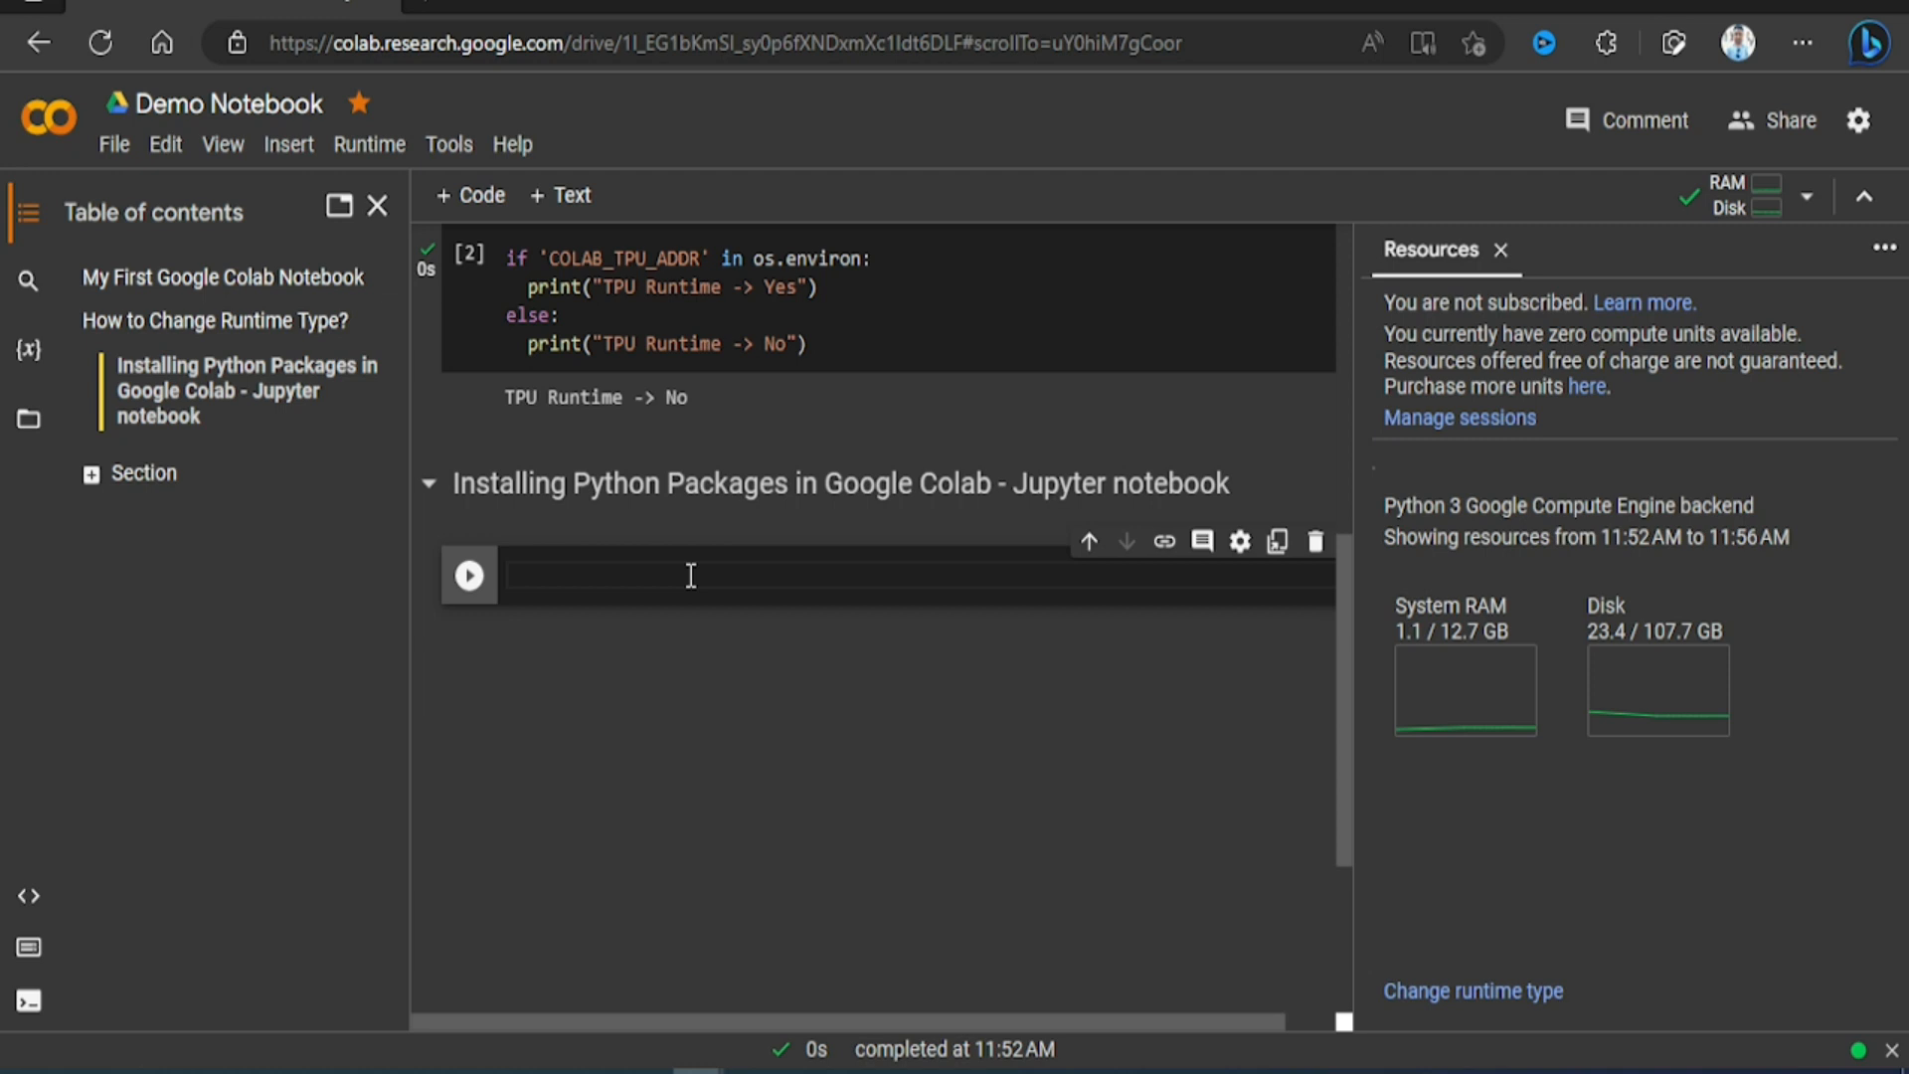
pyautogui.write('pip')
pyautogui.write(' install ')
pyautogui.write('pandas')
pyautogui.press('Home')
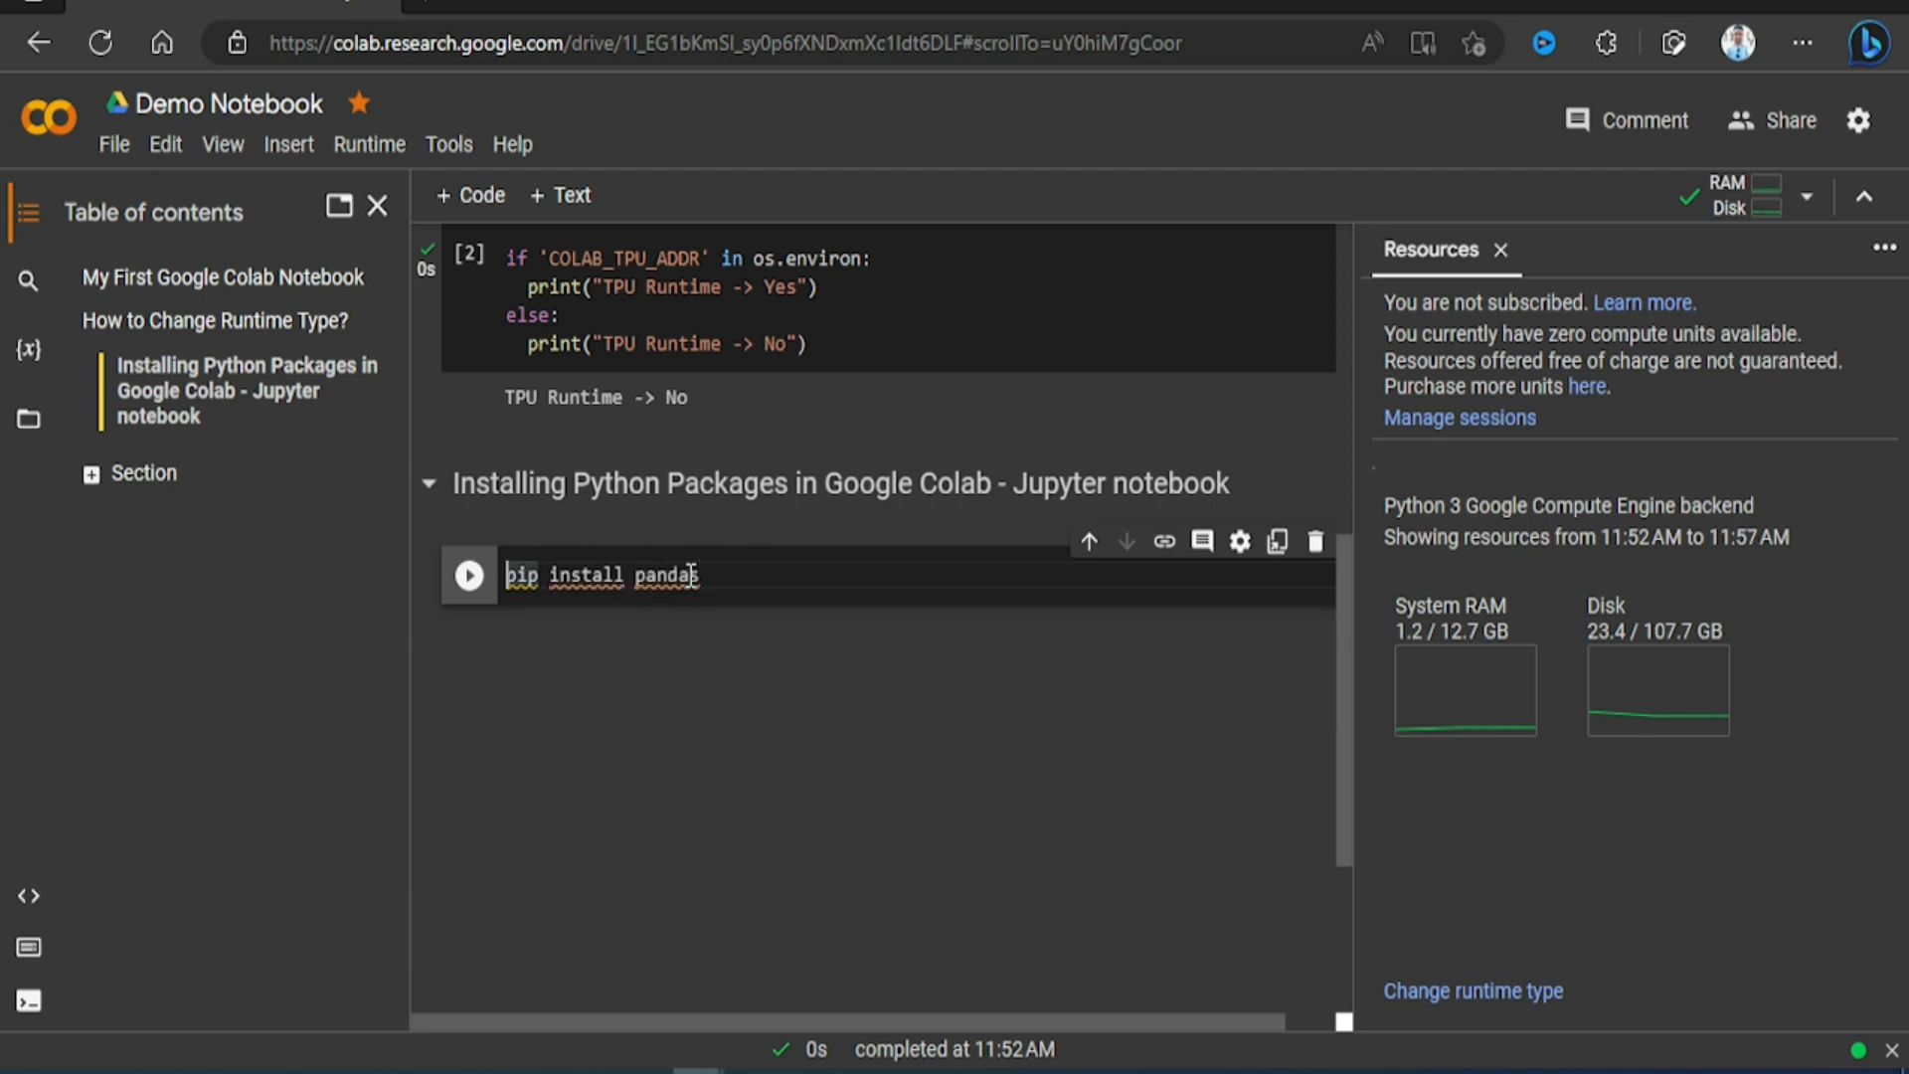
pyautogui.write('!')
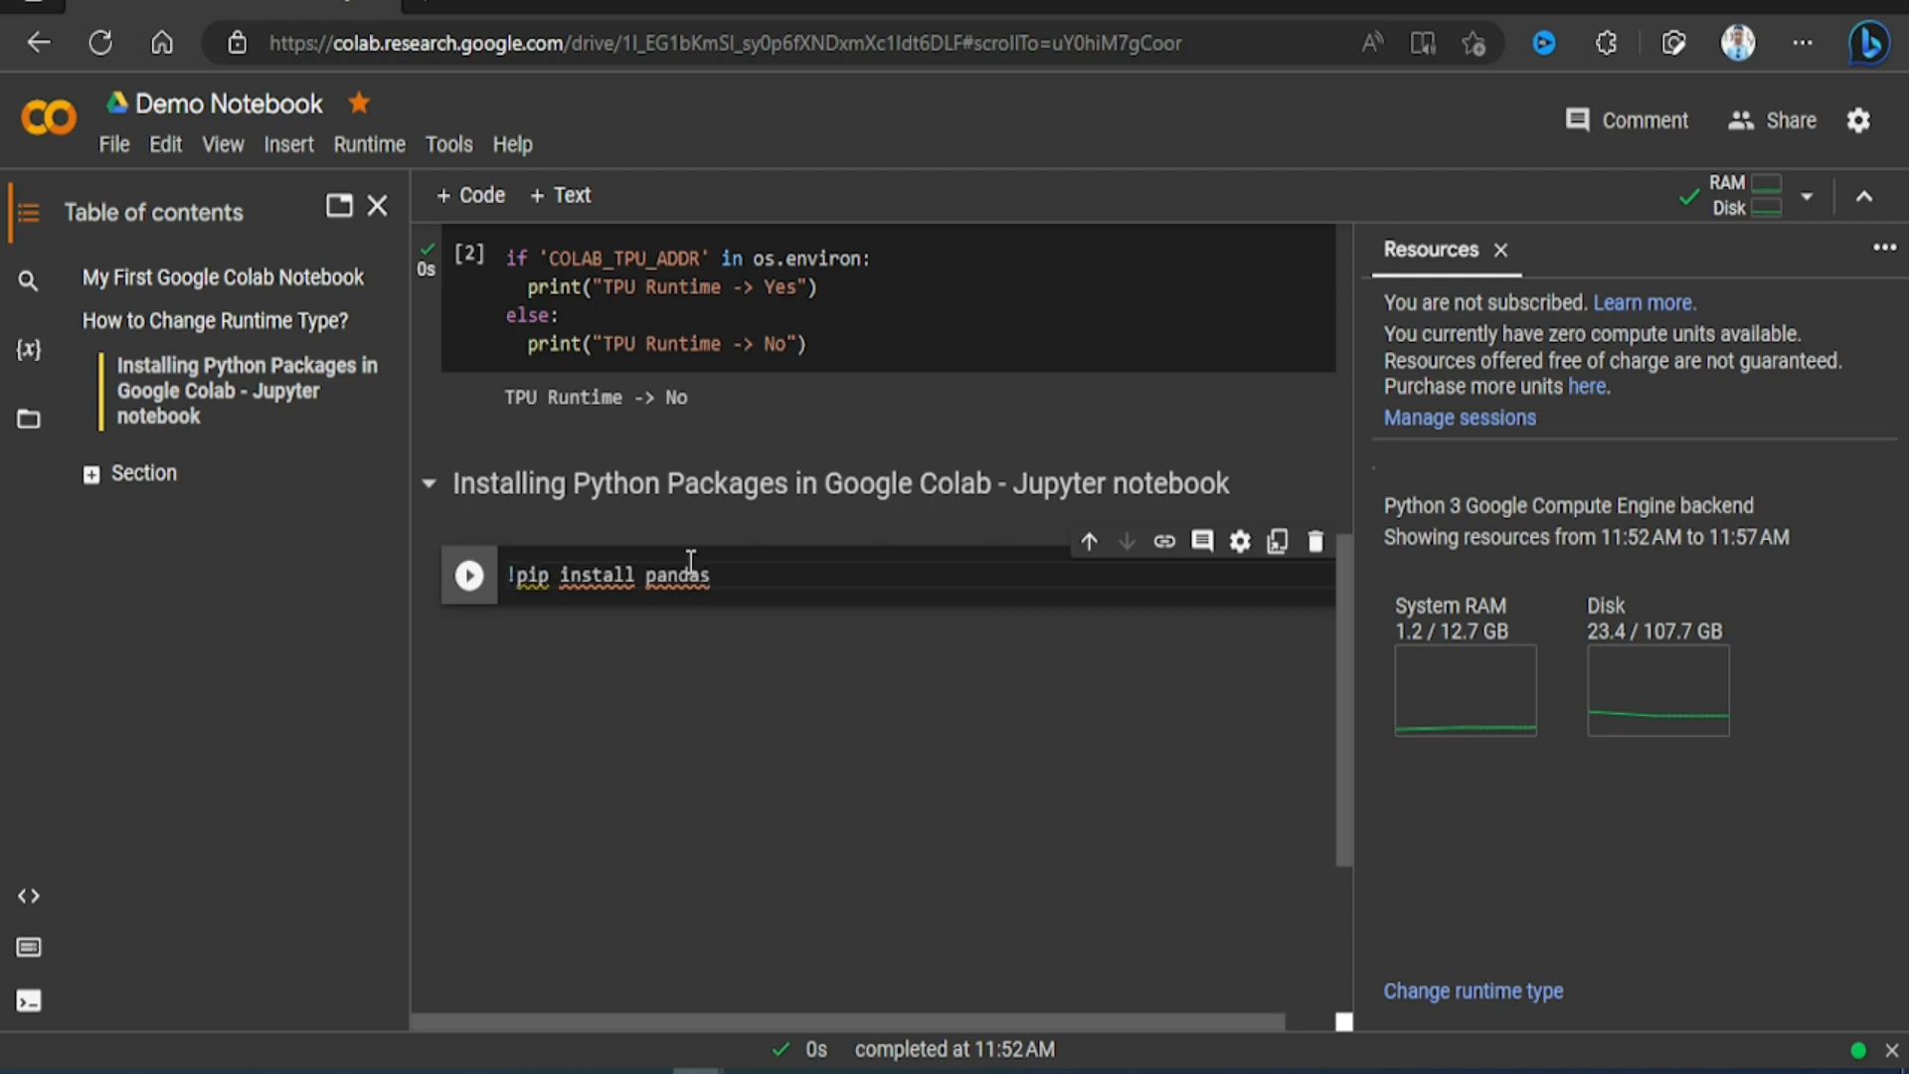
pyautogui.click(468, 576)
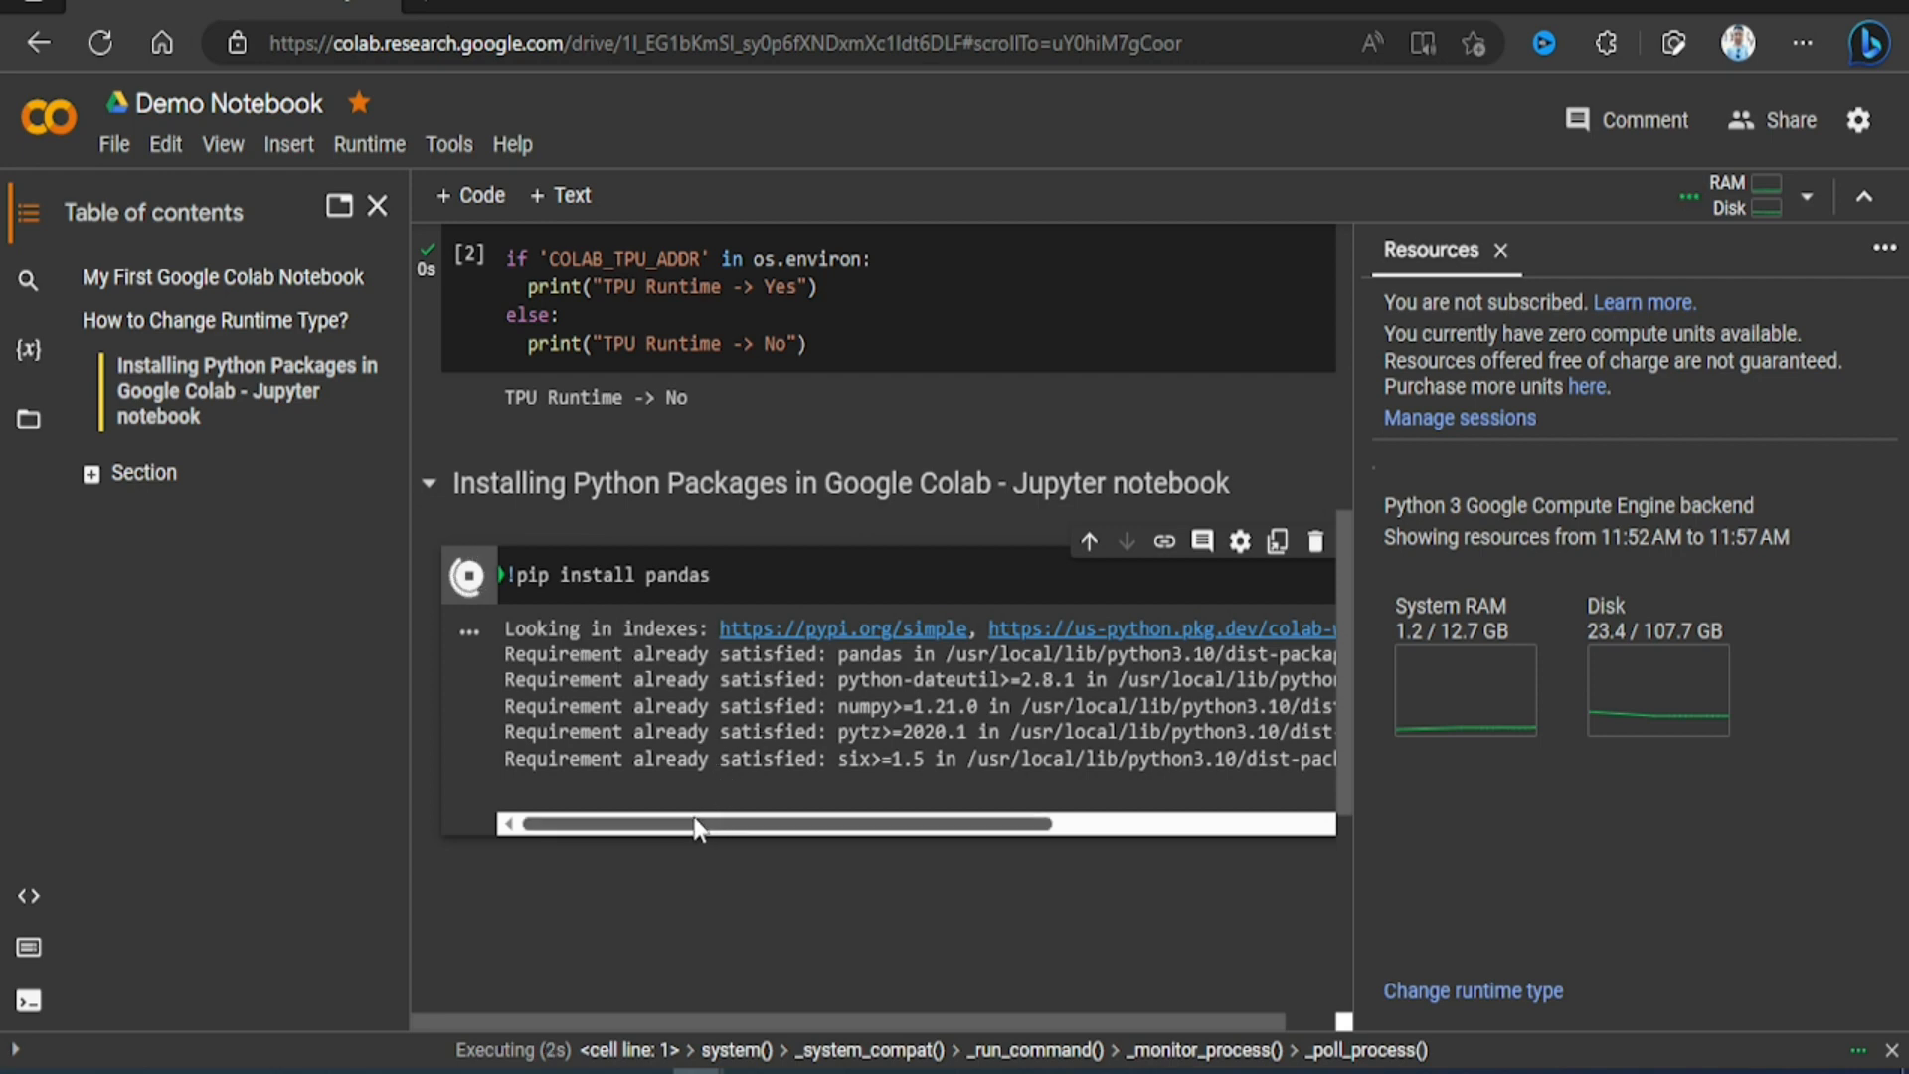
pyautogui.moveTo(699, 801)
pyautogui.mouseDown()
pyautogui.moveTo(729, 808)
pyautogui.moveTo(694, 808)
pyautogui.mouseUp()
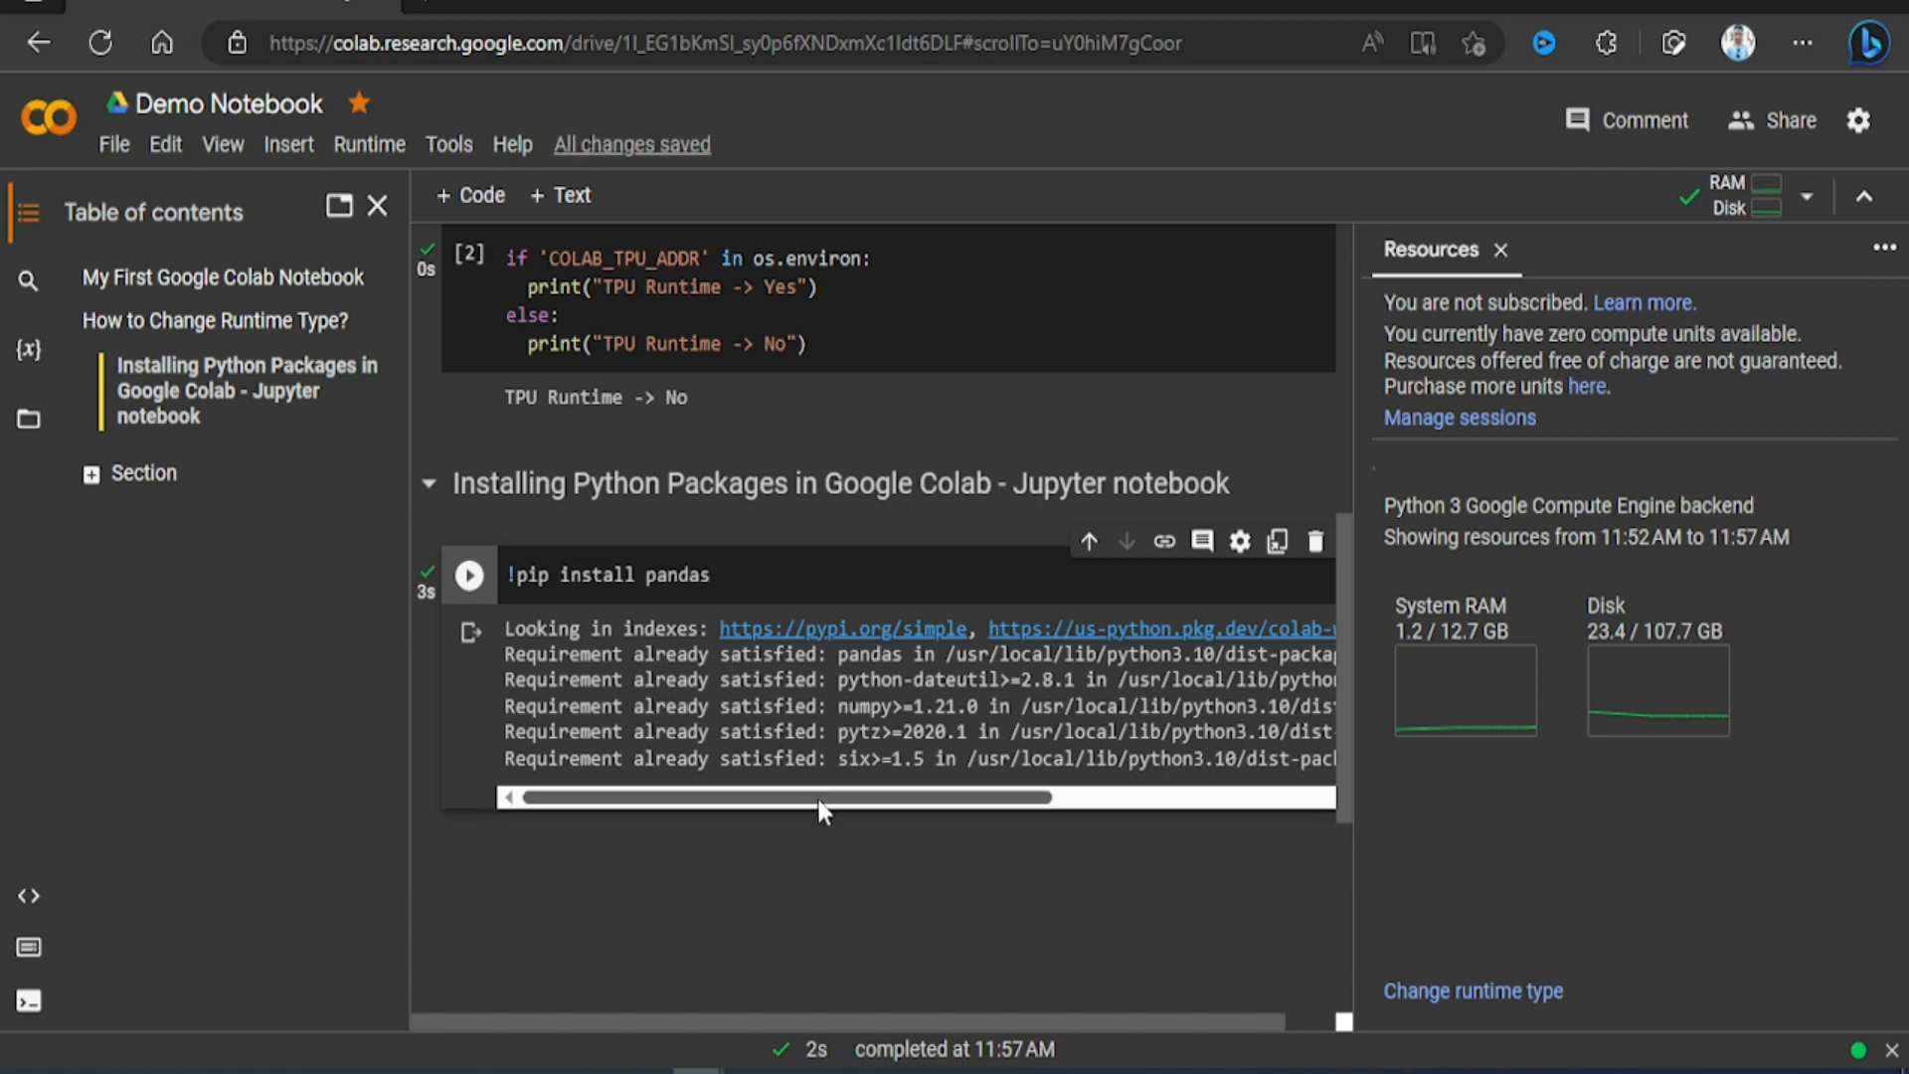
pyautogui.moveTo(819, 802); pyautogui.dragTo(674, 816)
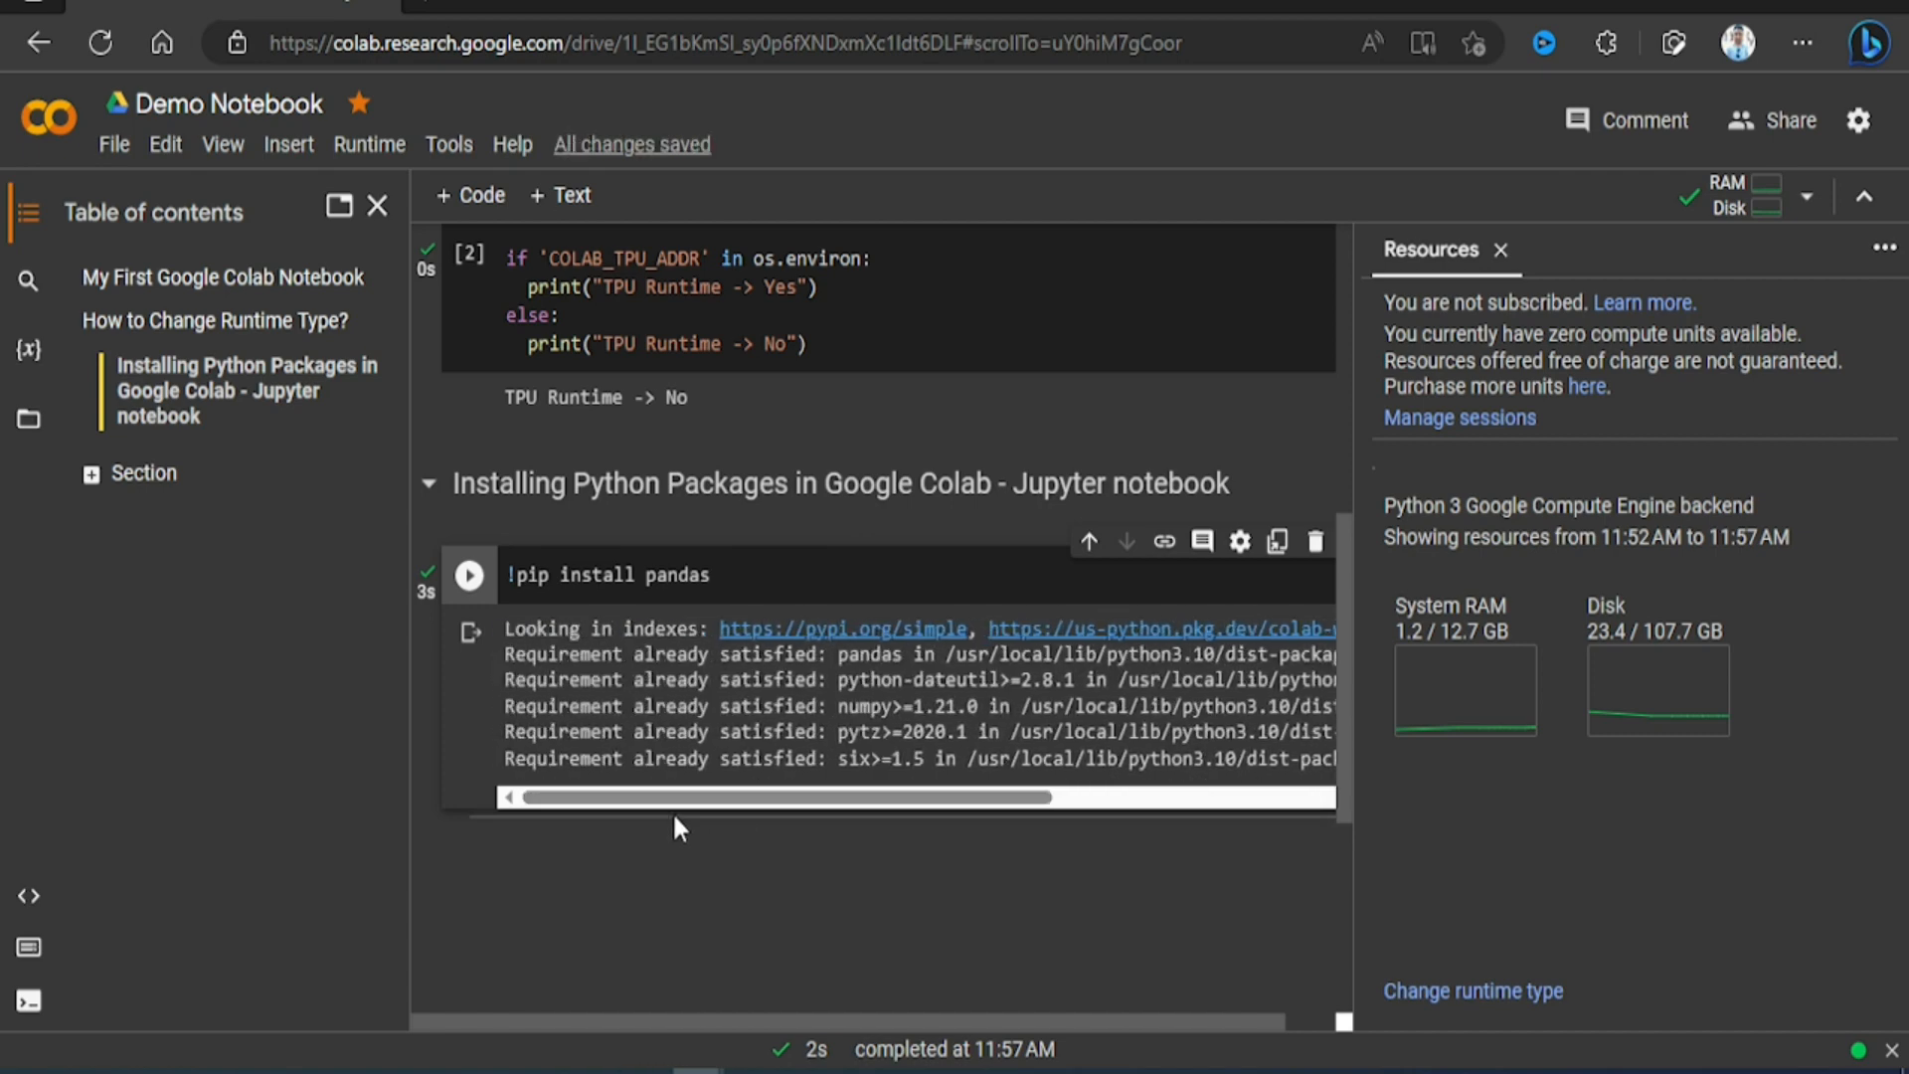
pyautogui.doubleClick(672, 579)
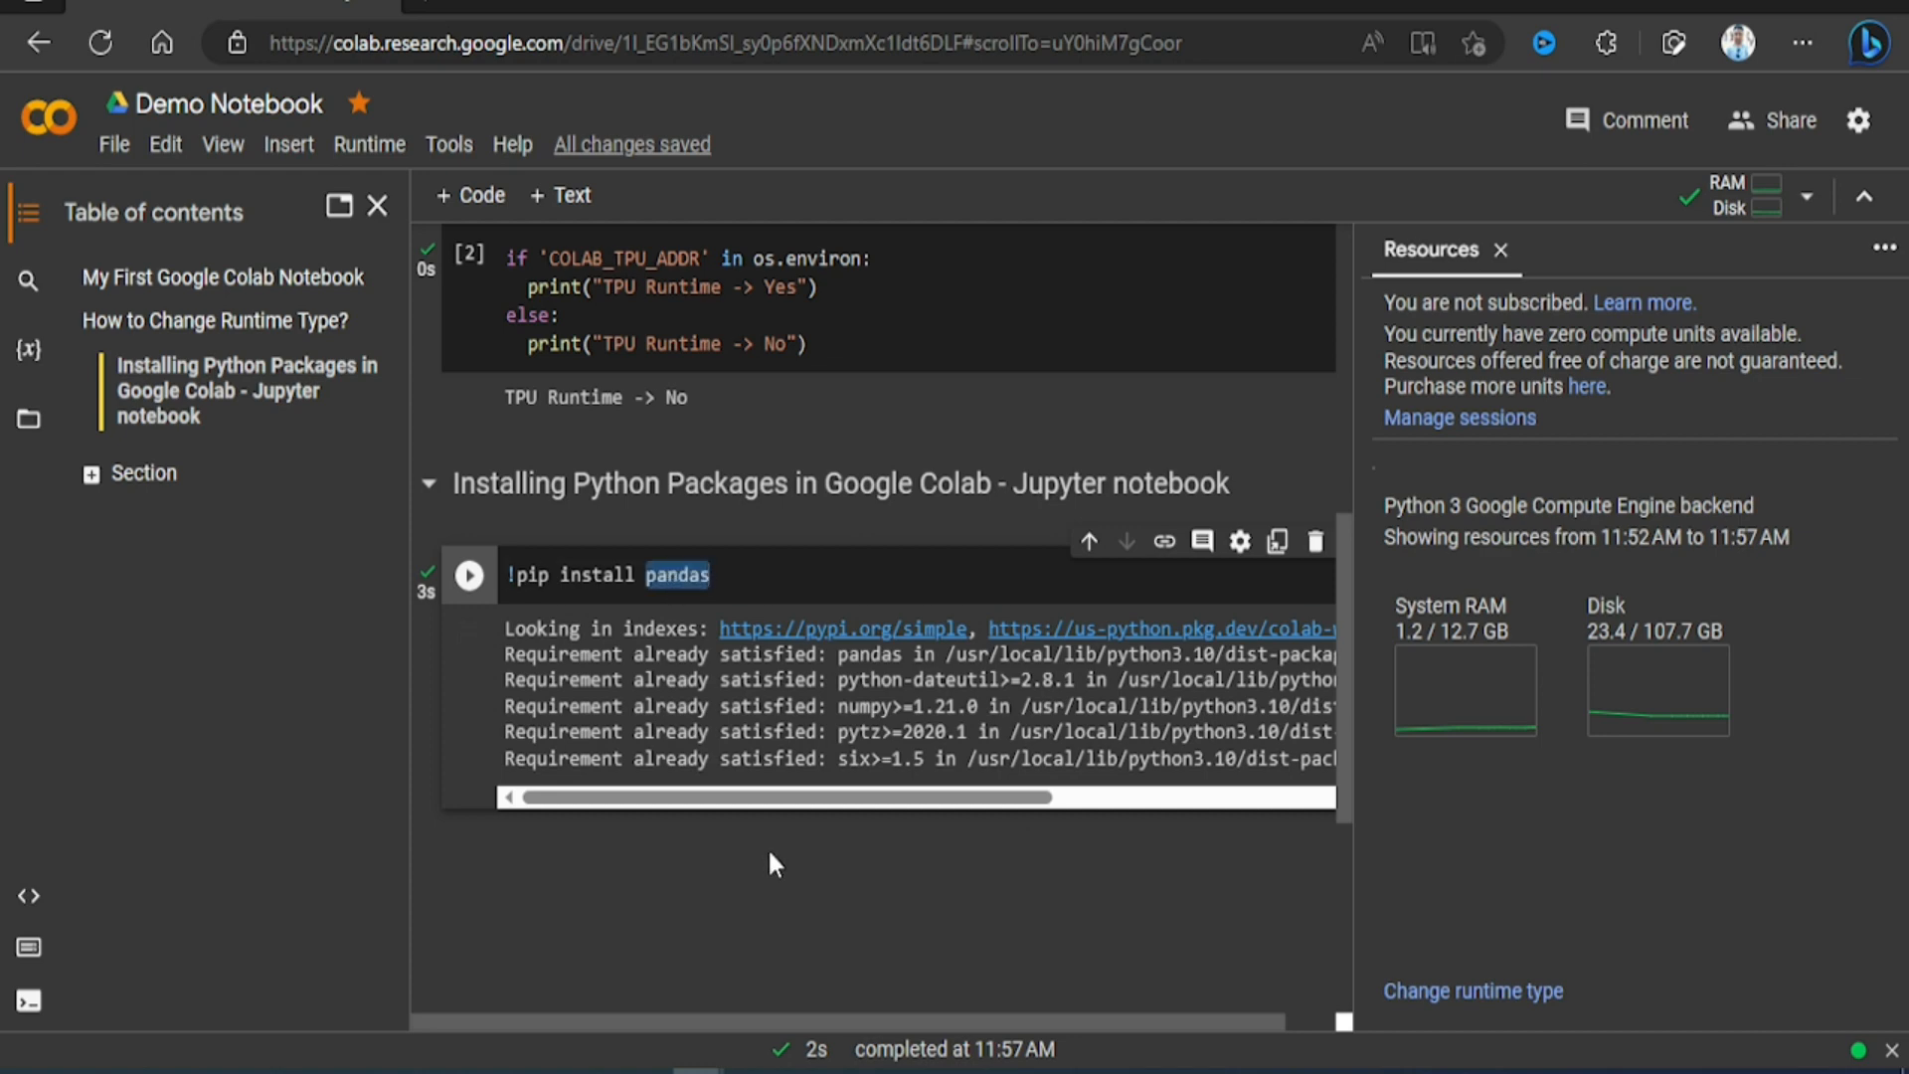
pyautogui.write('p')
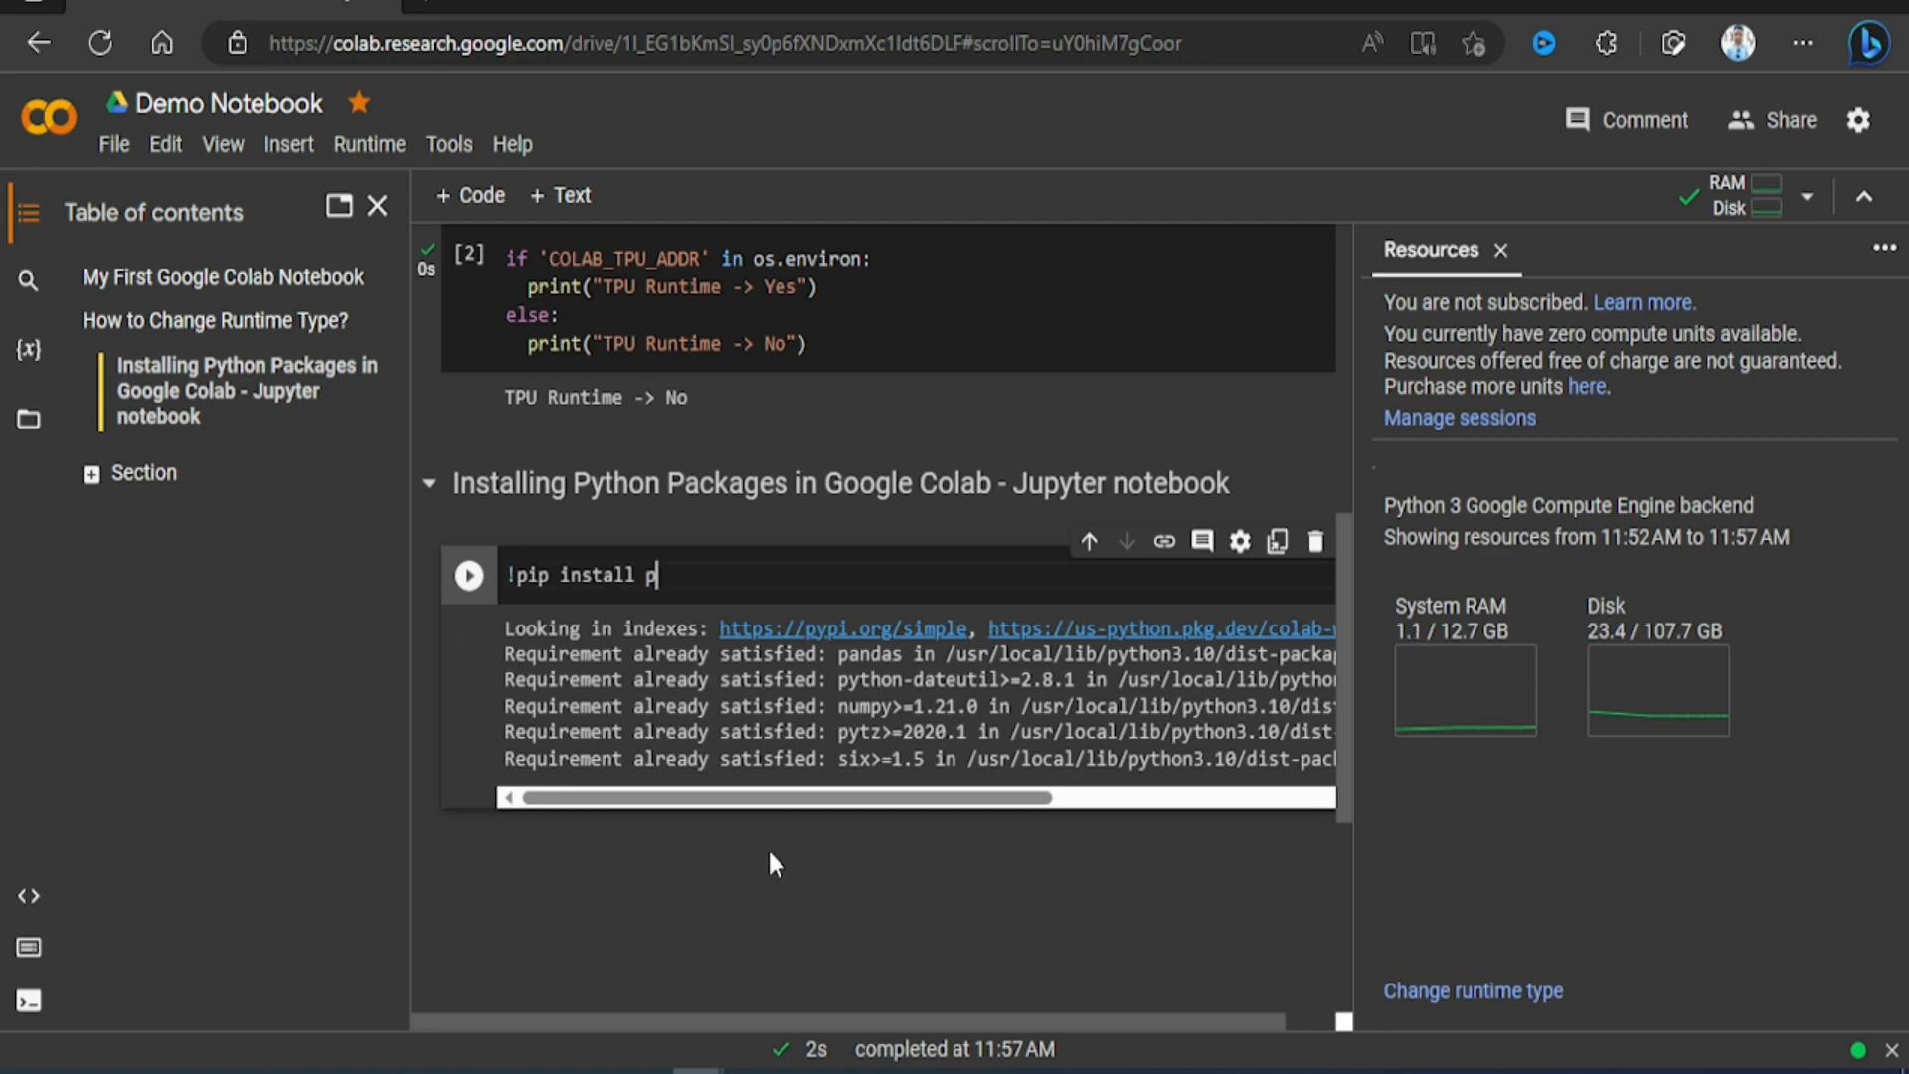
pyautogui.write('ytts')
pyautogui.write('x')
# - Run the edited cell !pip install pyttsx, installing pyttsx-1.1
pyautogui.click(470, 579)
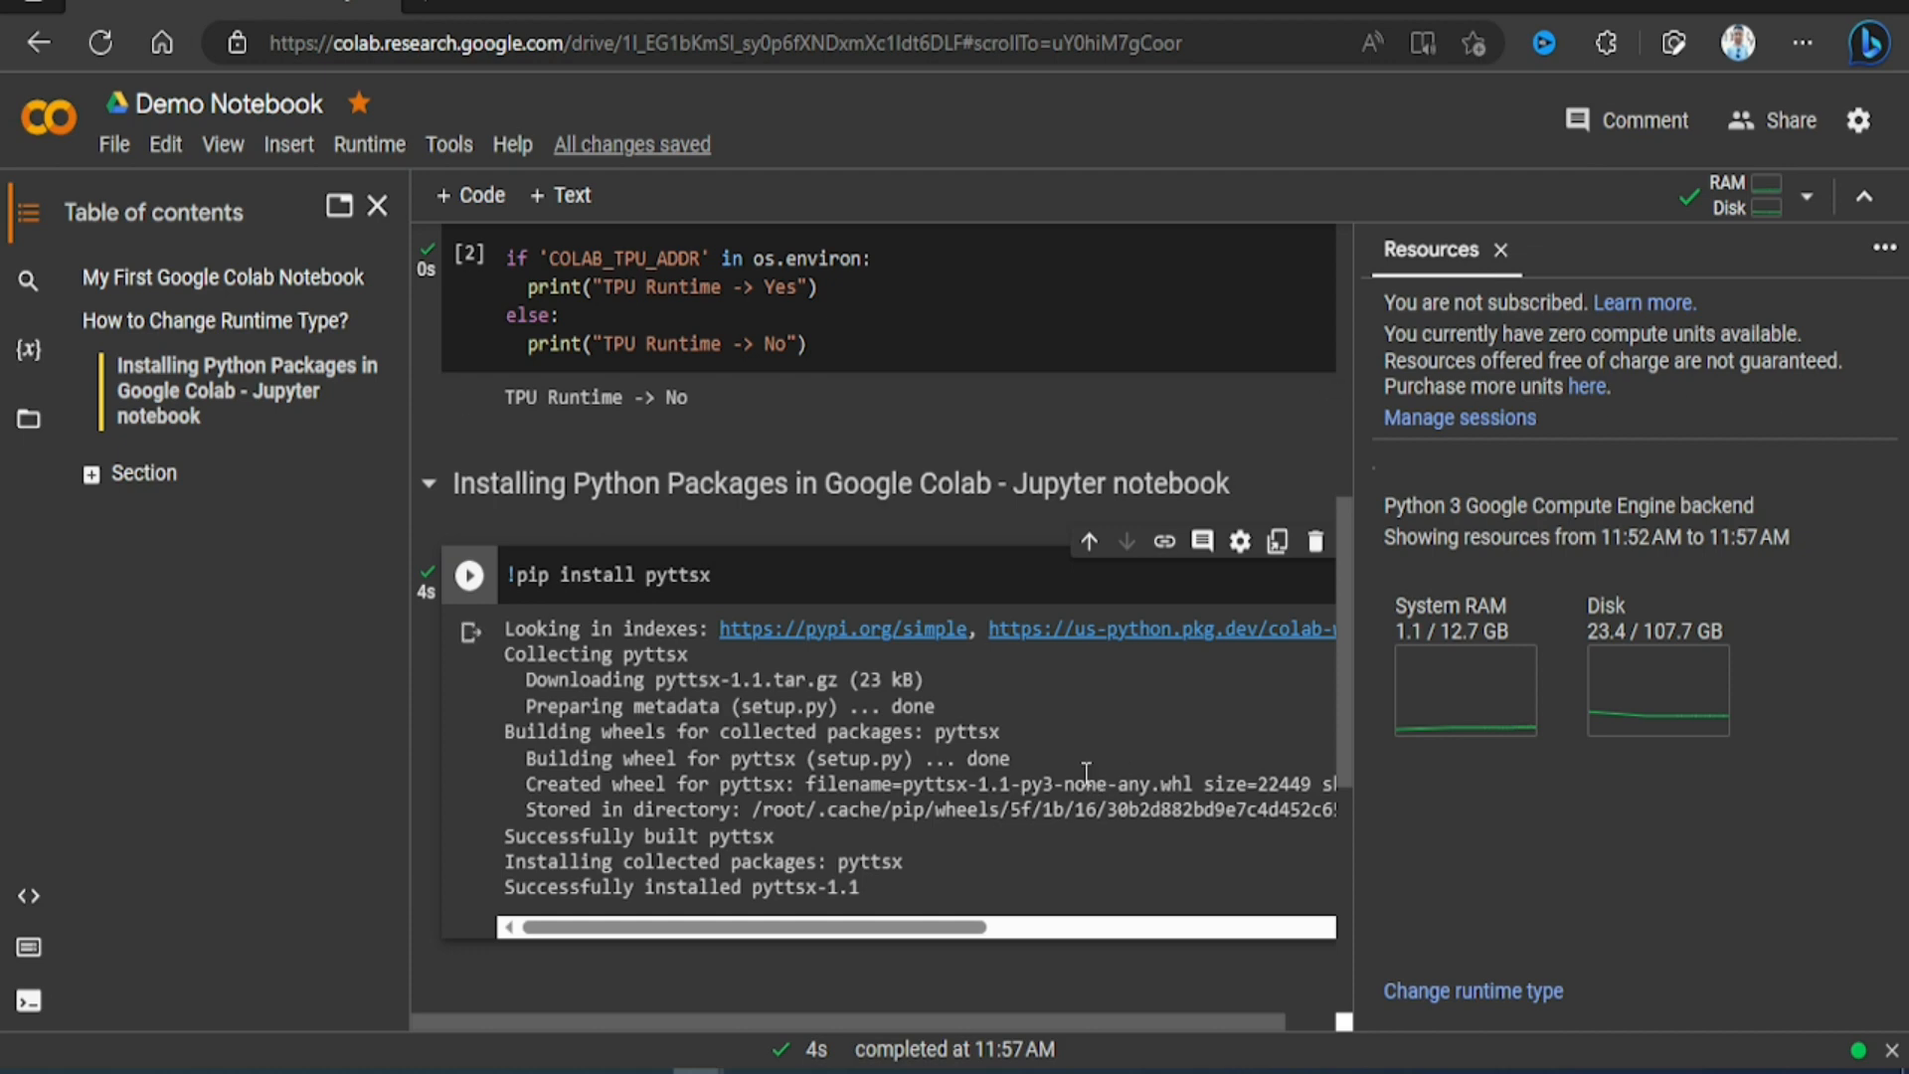
pyautogui.moveTo(895, 746)
pyautogui.scroll(-2, 657, 918)
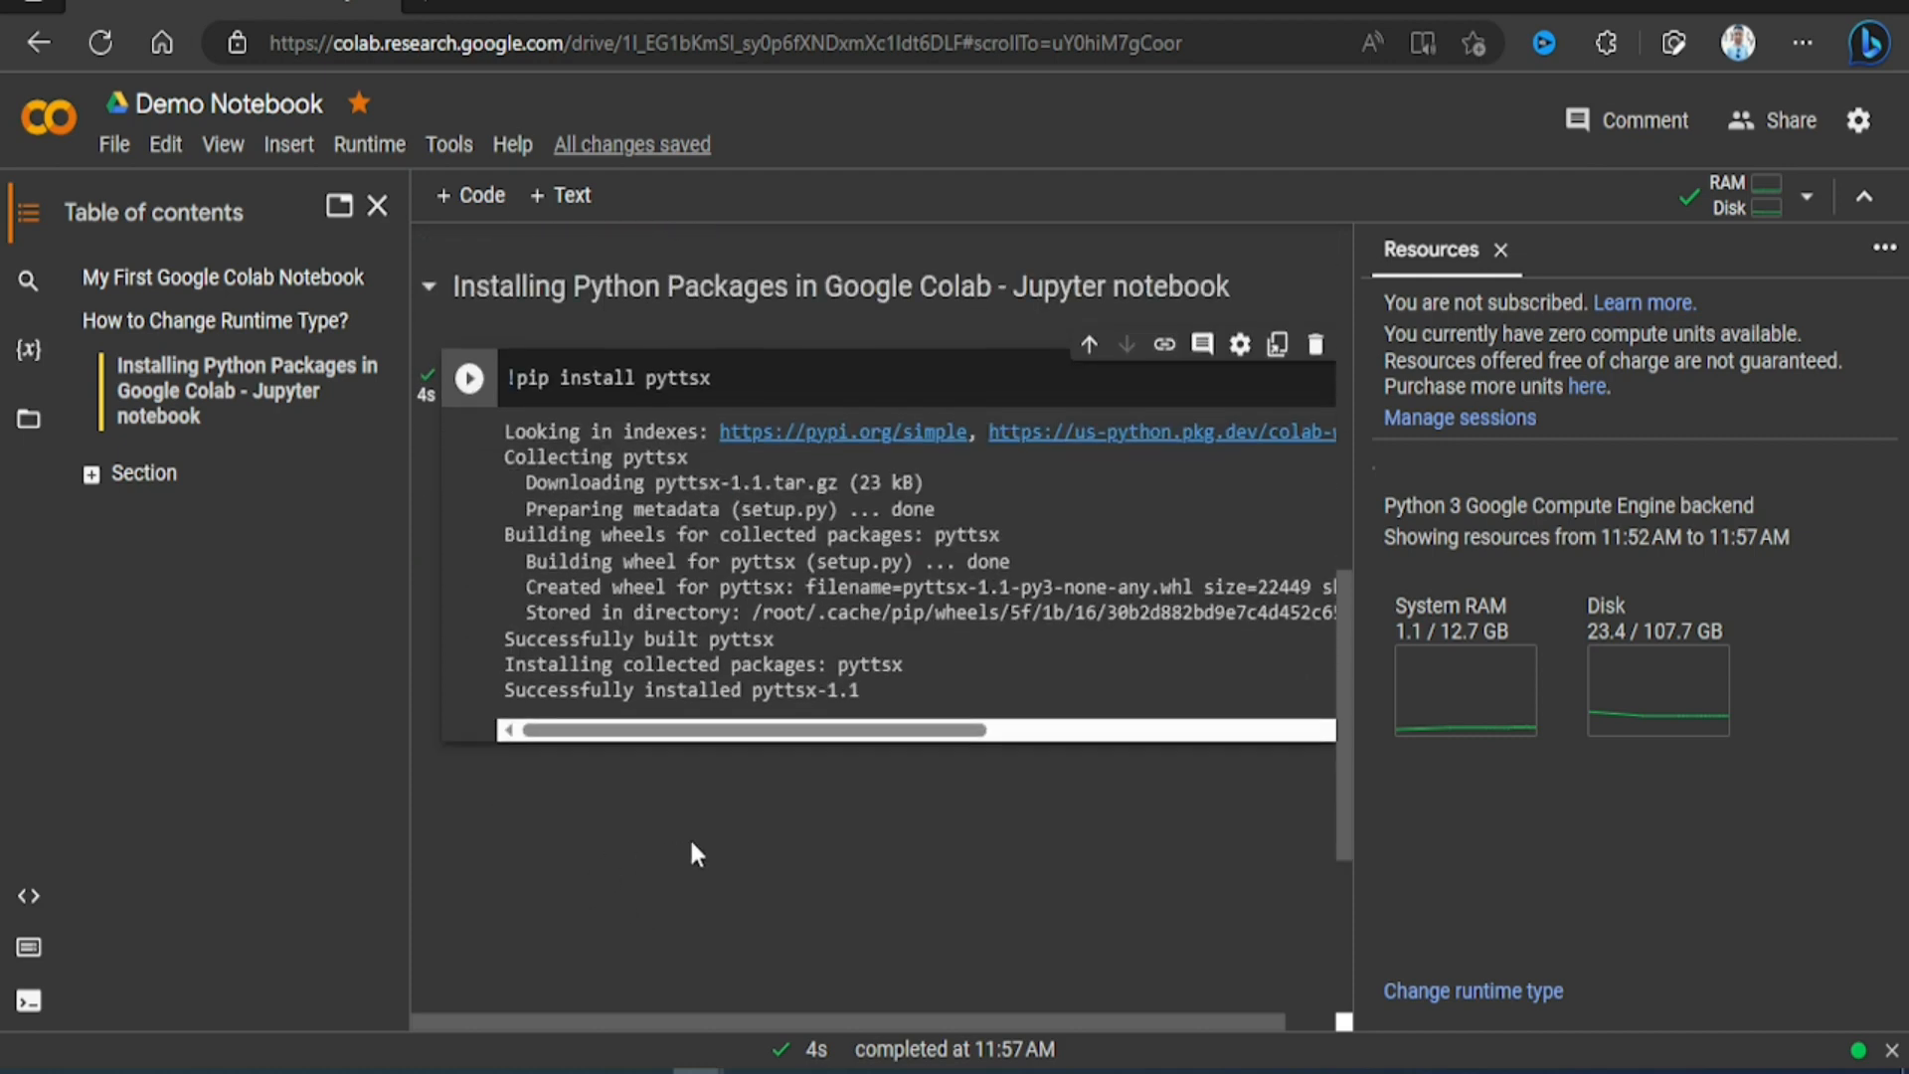